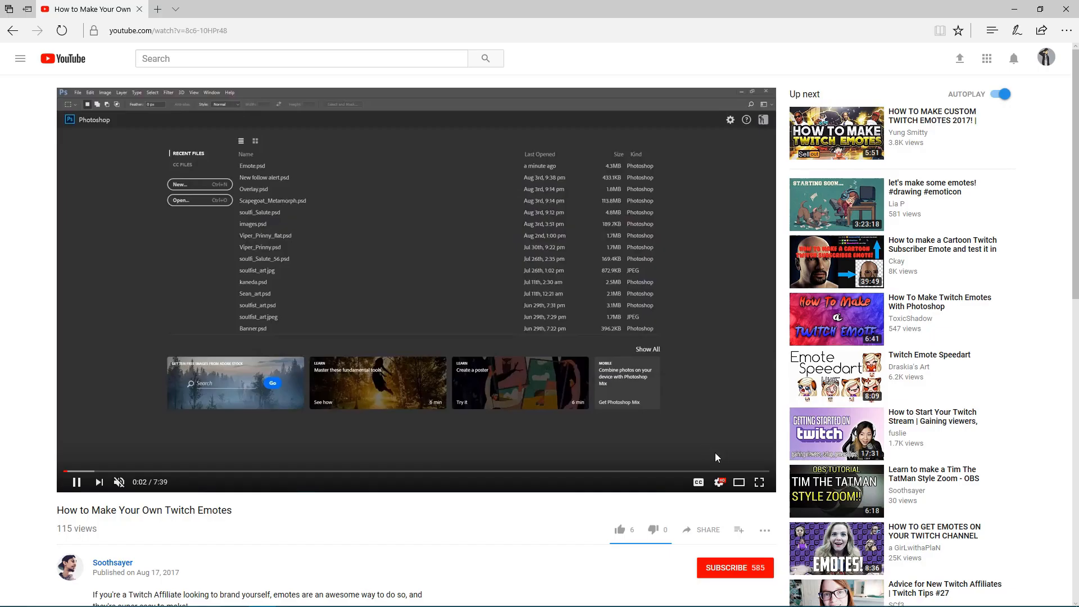
# Write the comment "WOW I HAVE NO COMMENTS D:" under the Twitch emotes video
pyautogui.scroll(-6, 715, 453)
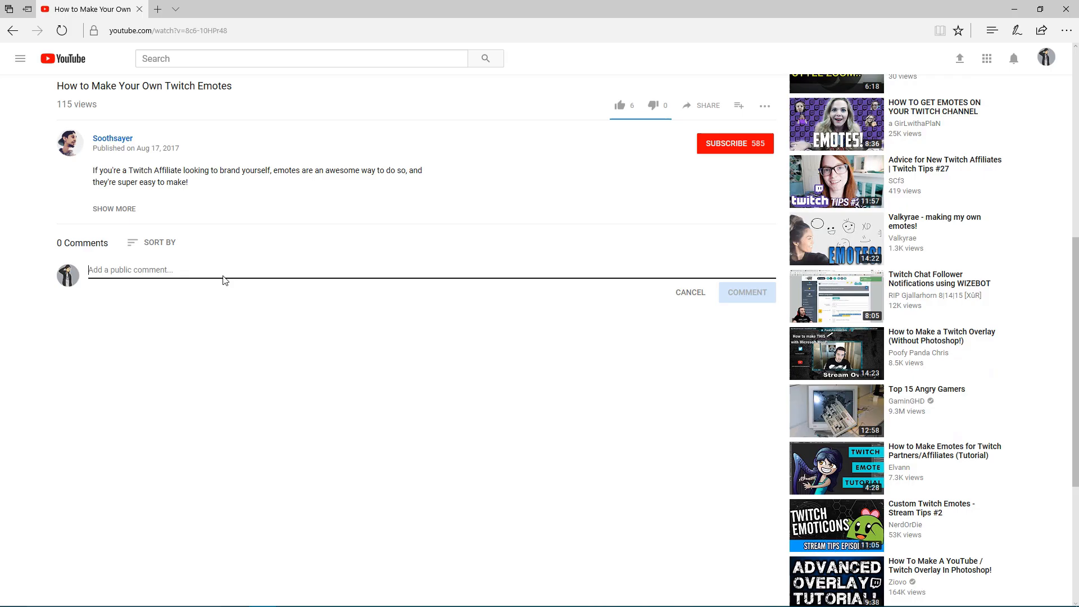
pyautogui.write('WOW I HAVE ')
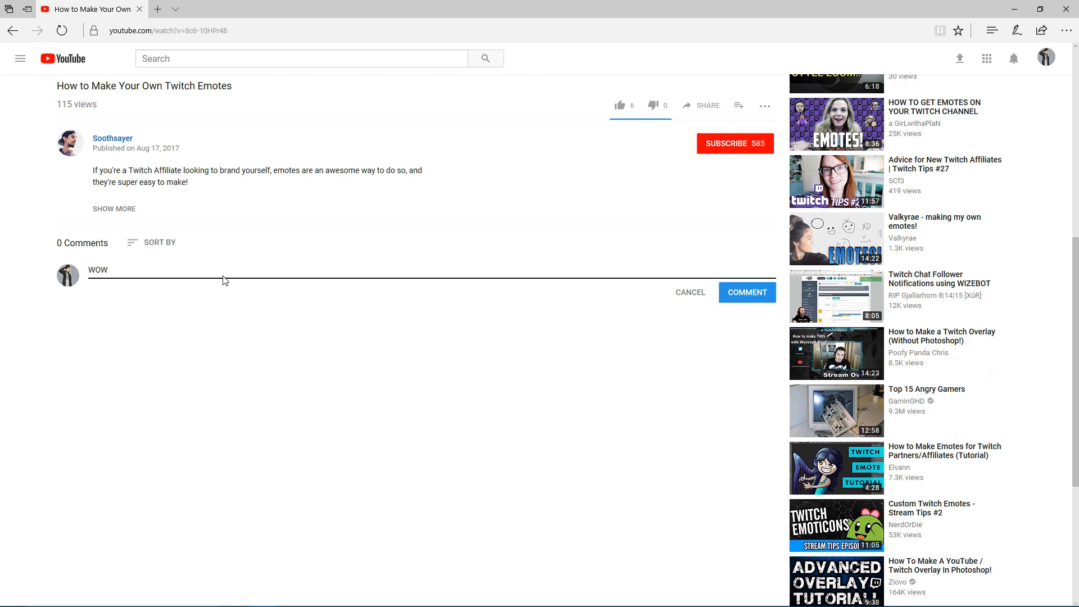
pyautogui.write('NO COMMENTS')
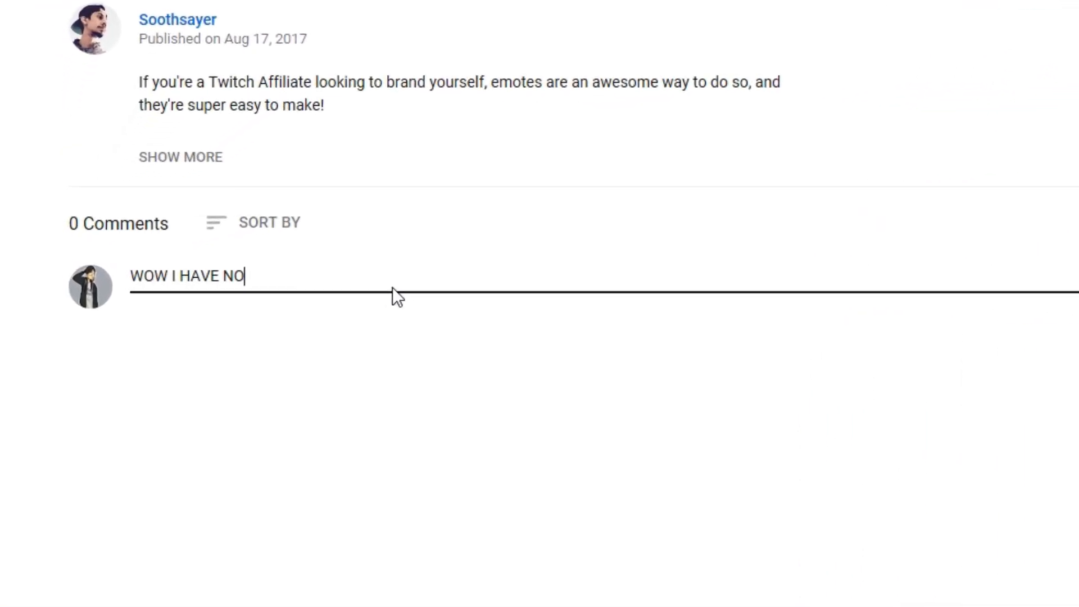
pyautogui.write(' D:')
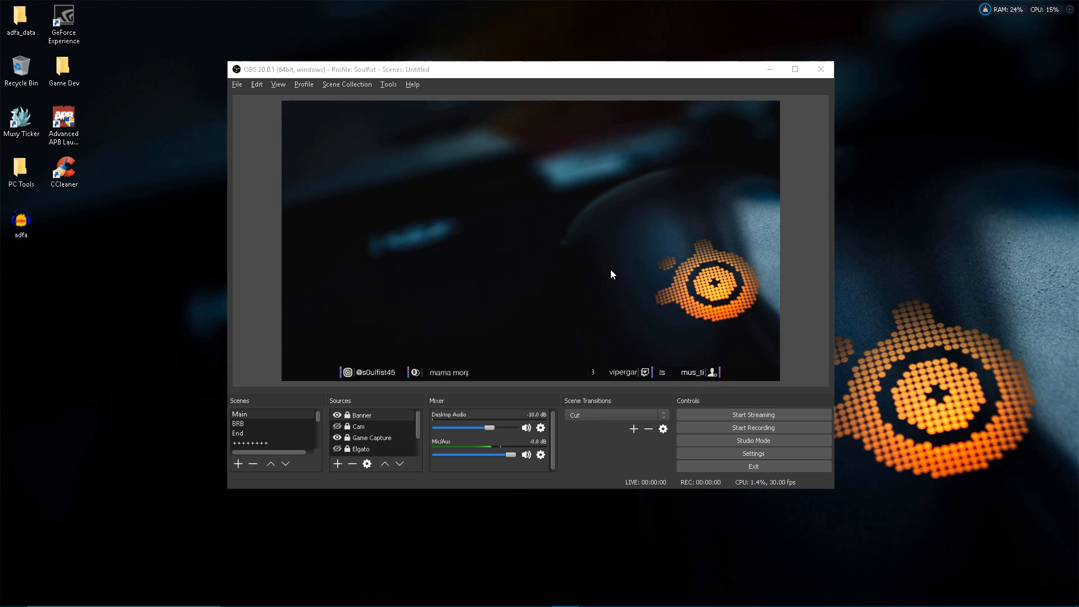
# Switch to OBS and add a new scene named MAIN SCENE
pyautogui.scroll(-2, 293, 433)
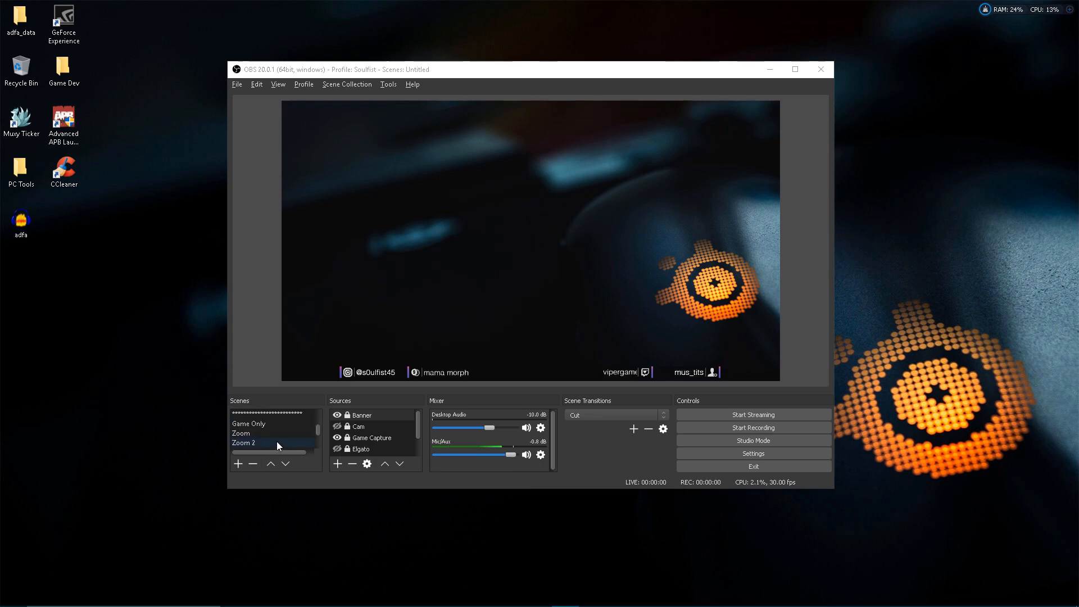
pyautogui.scroll(-1, 278, 440)
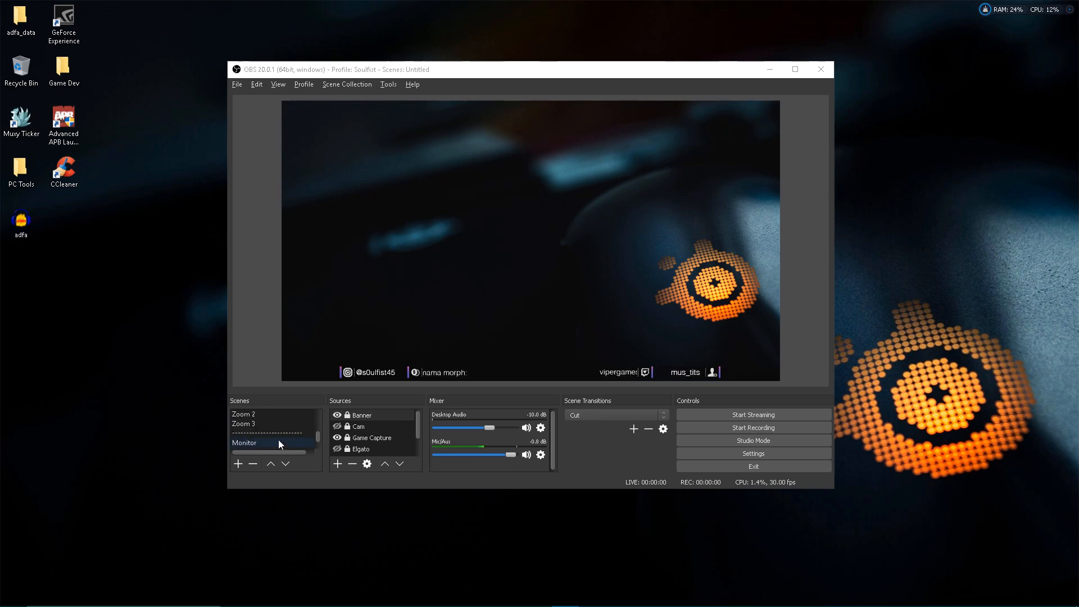
pyautogui.scroll(3, 279, 440)
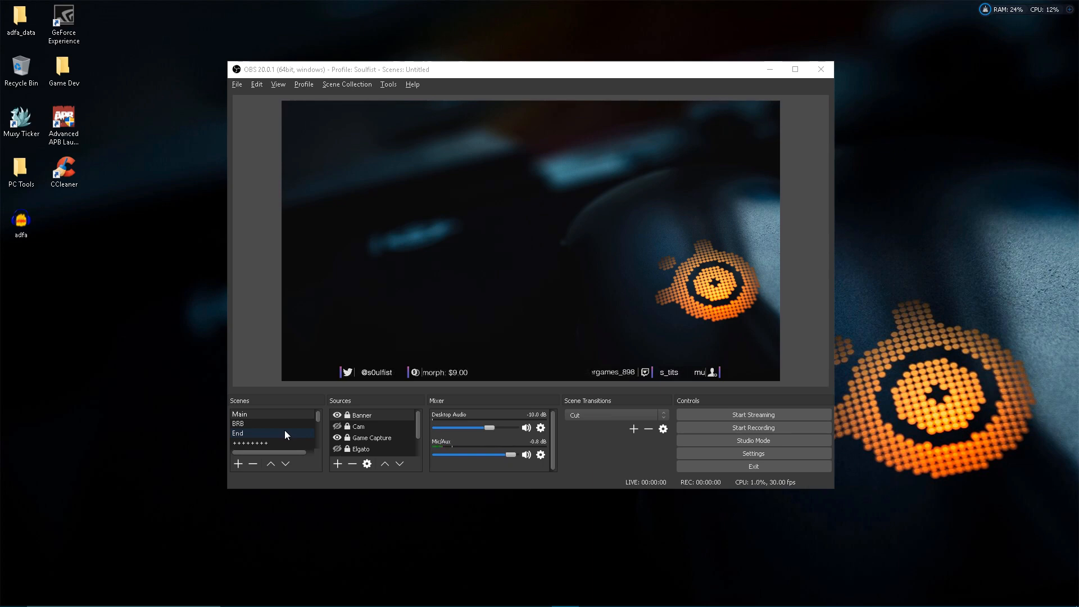
pyautogui.scroll(-3, 285, 430)
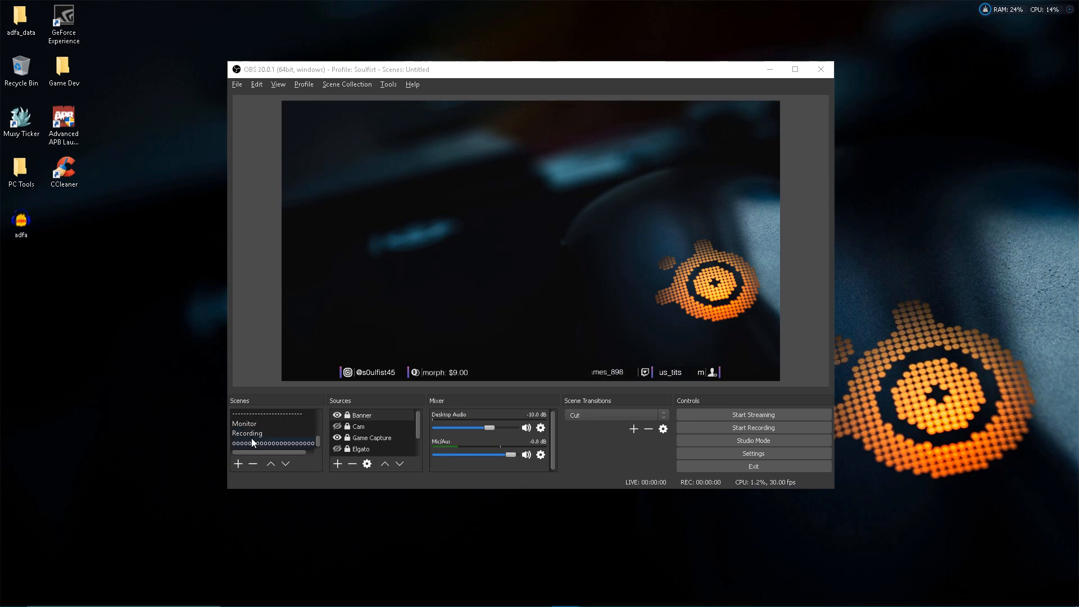
pyautogui.click(239, 465)
pyautogui.write('MA')
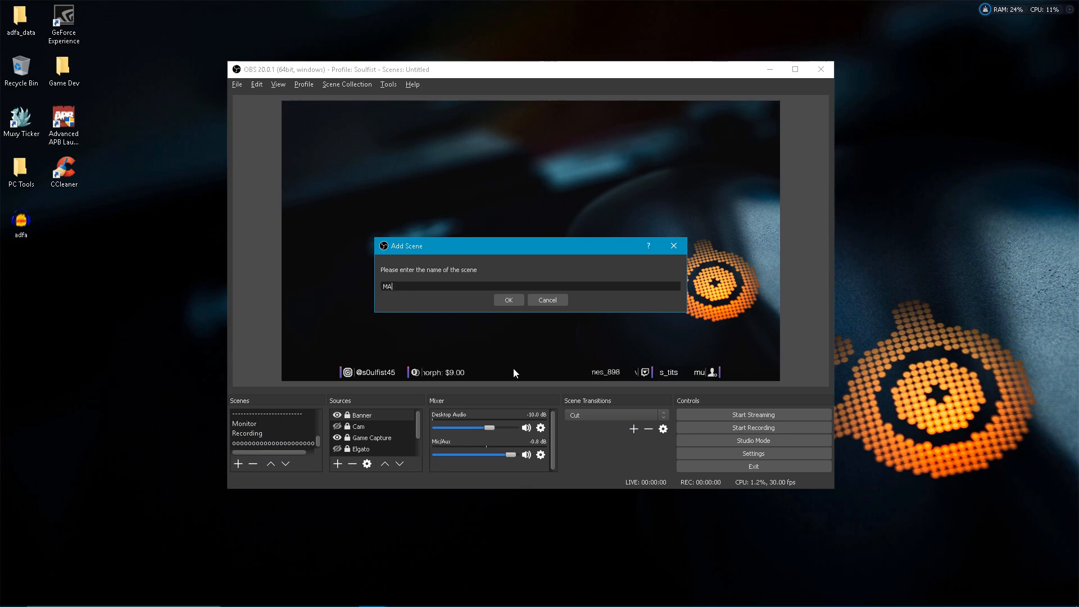
pyautogui.write('IN SCENE')
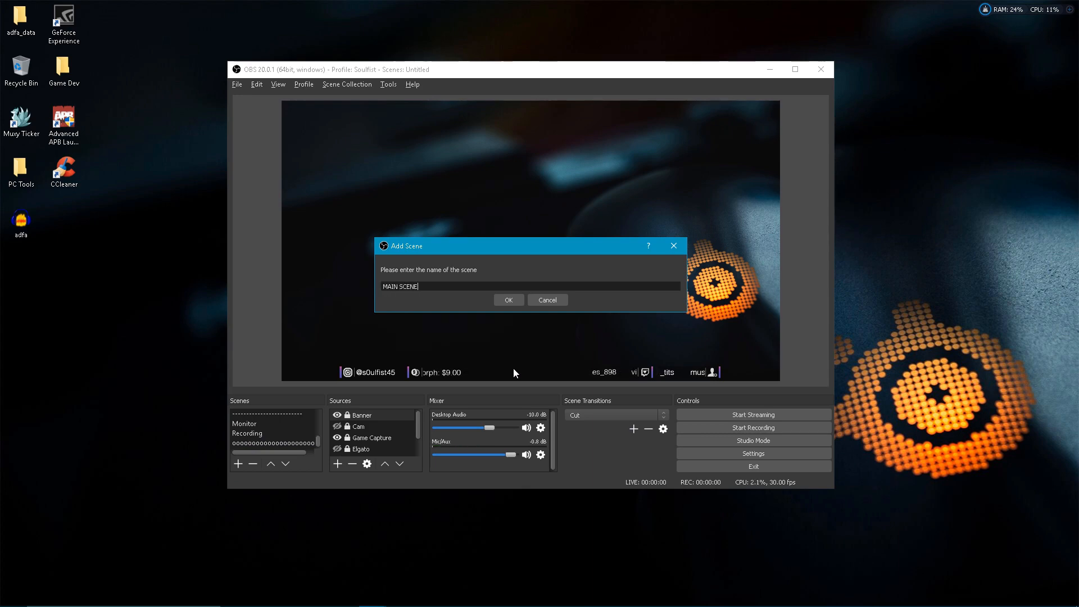
pyautogui.press('Return')
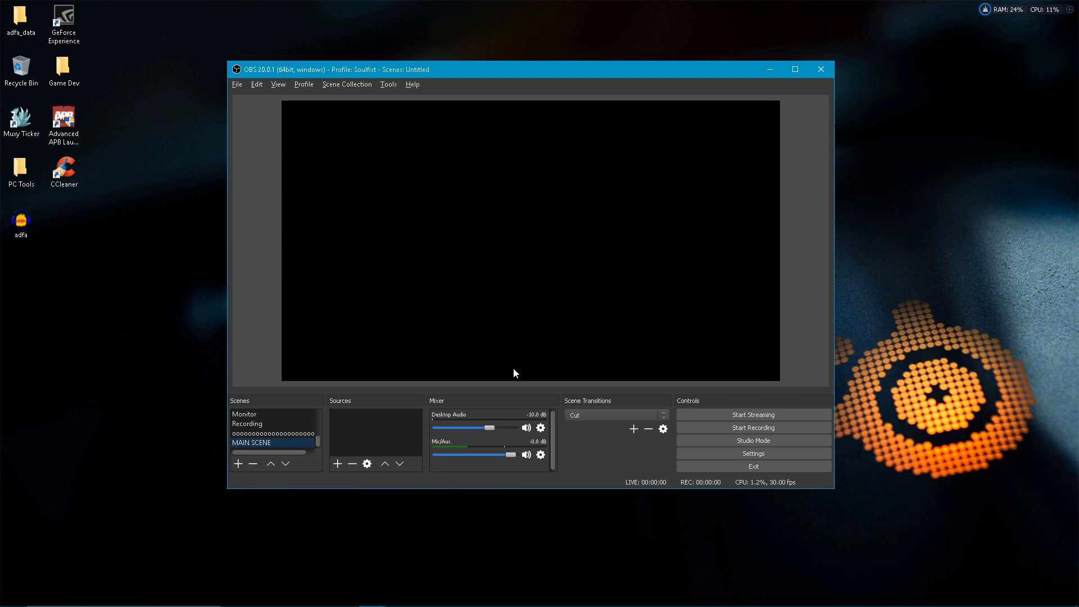
# Add a divider scene named with a row of slashes below MAIN SCENE
pyautogui.click(238, 463)
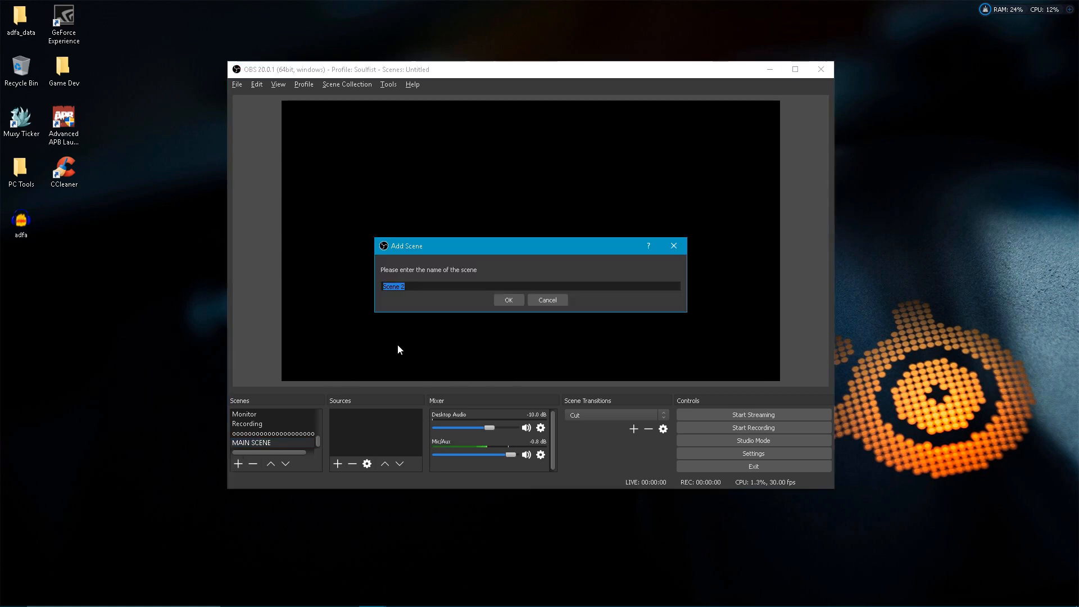
pyautogui.write('////////')
pyautogui.click(503, 303)
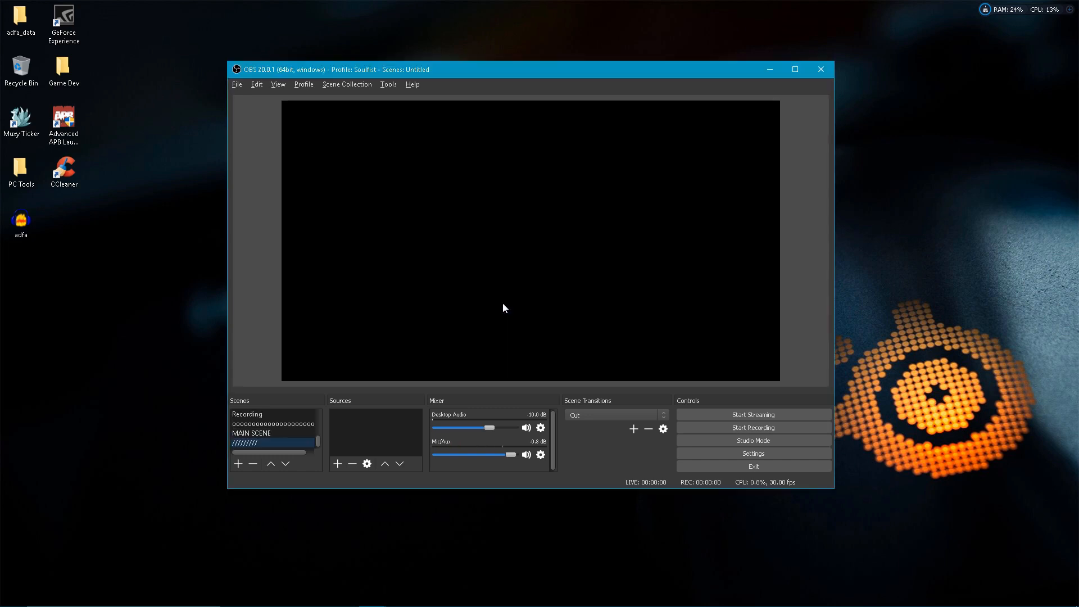
# Add a new scene named OVERLAY
pyautogui.click(238, 462)
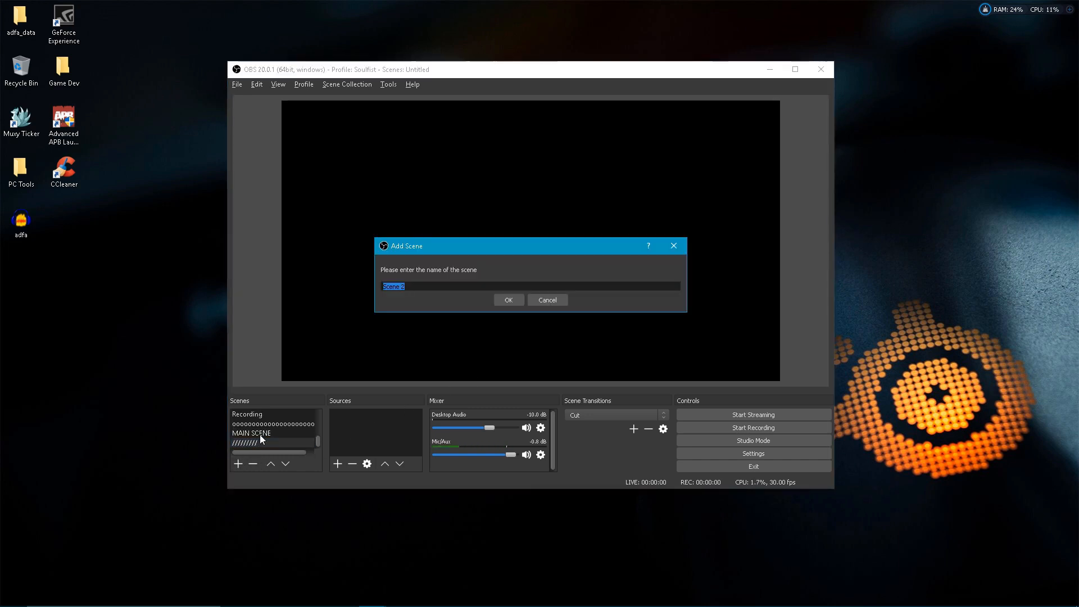
pyautogui.write('OVERLAY')
pyautogui.press('Return')
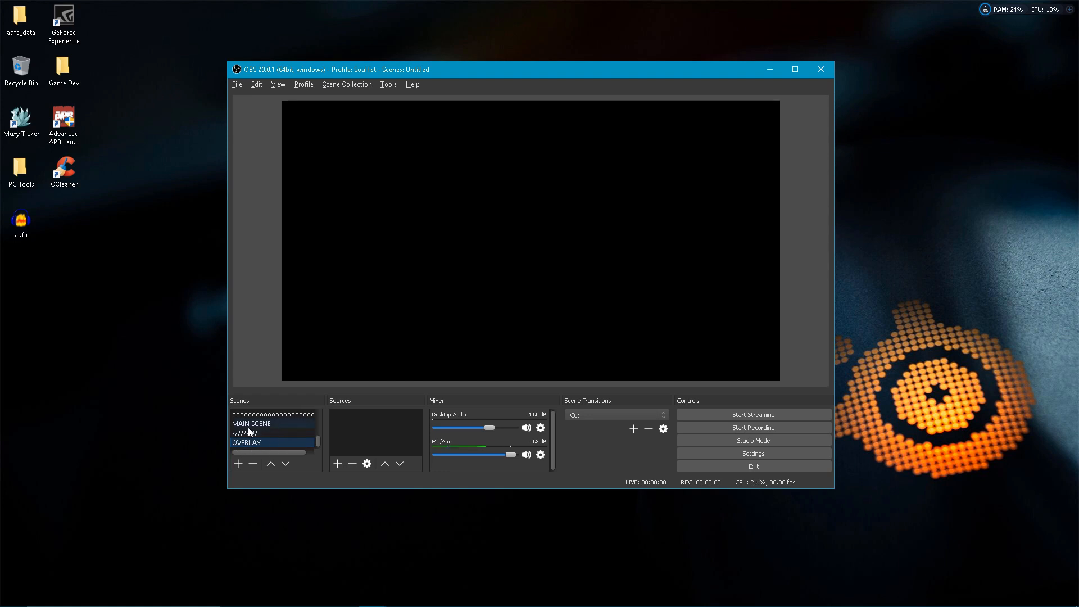
# Add the existing Overlay image as a source in the OVERLAY scene
pyautogui.click(264, 425)
pyautogui.click(281, 443)
pyautogui.click(338, 463)
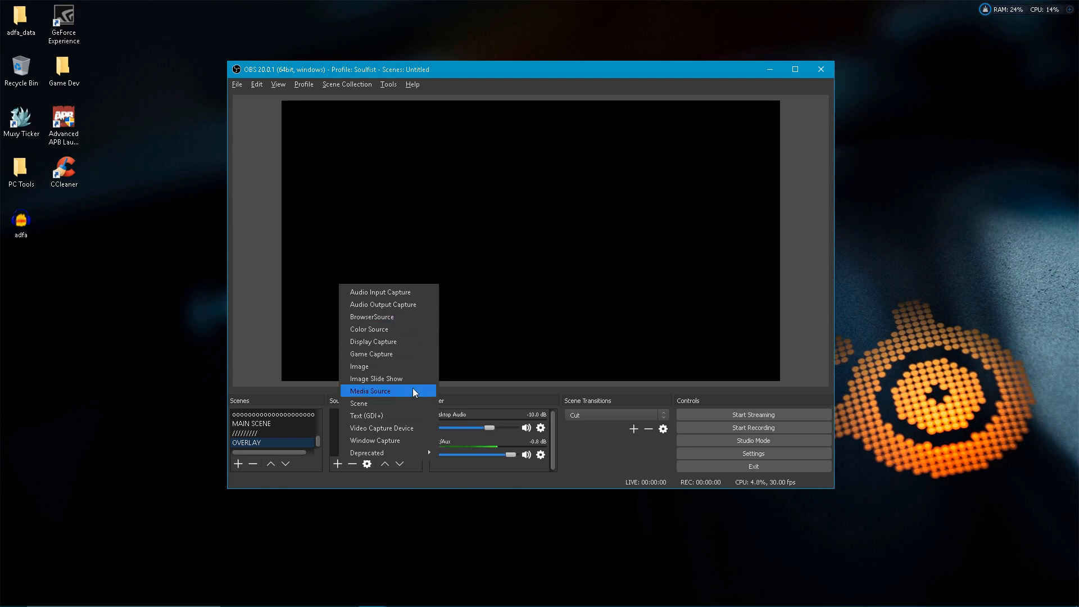
pyautogui.click(410, 370)
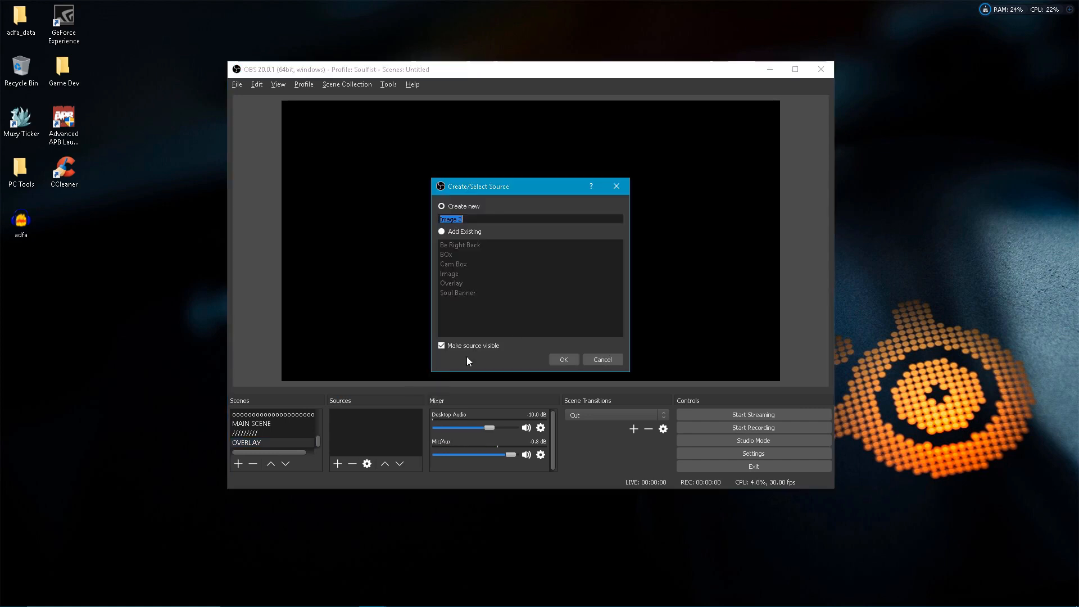
pyautogui.click(448, 231)
pyautogui.click(467, 285)
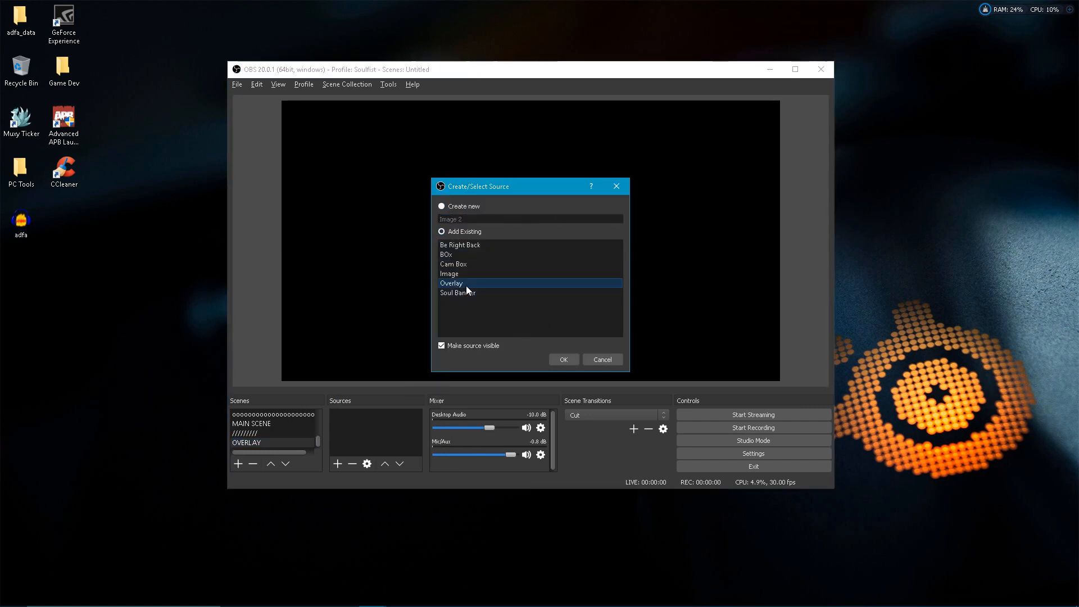
pyautogui.click(564, 359)
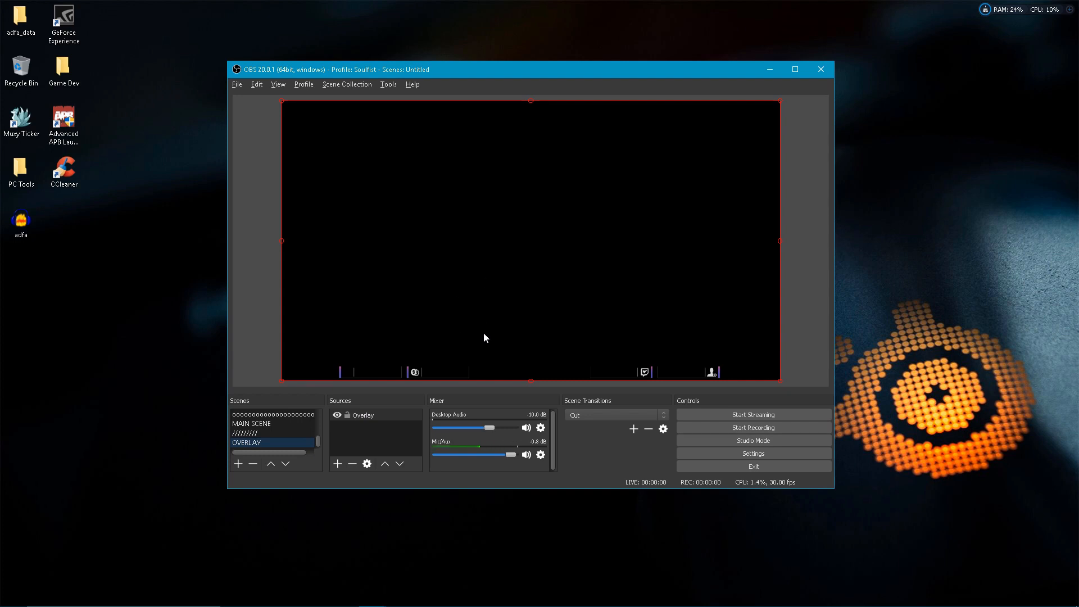
# Toggle the Overlay source's lock to try moving it in the preview, leaving it locked
pyautogui.click(347, 415)
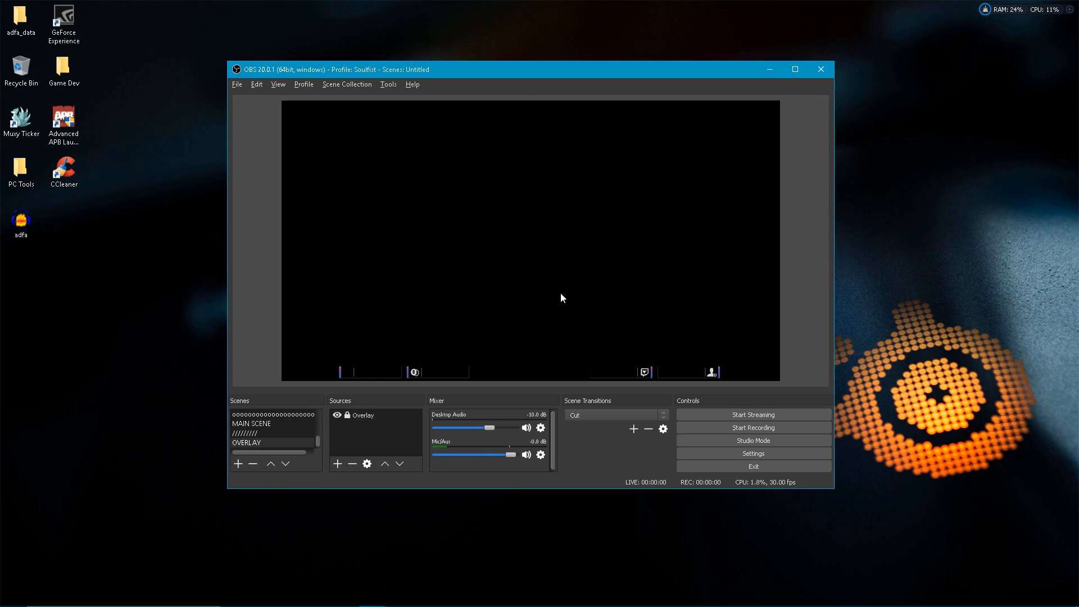
pyautogui.click(348, 415)
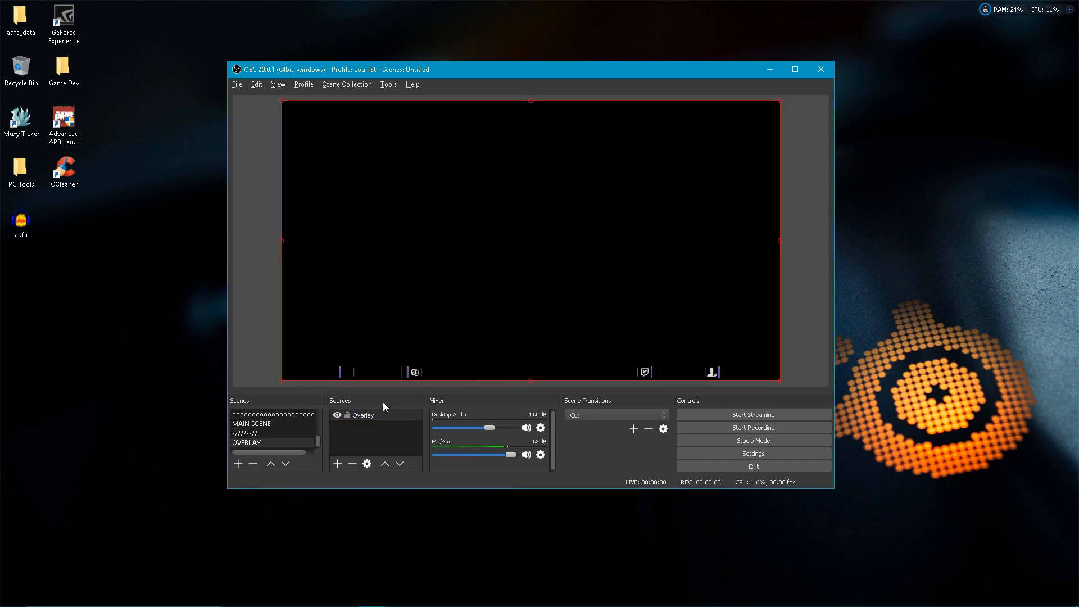
pyautogui.moveTo(576, 309)
pyautogui.mouseDown()
pyautogui.moveTo(561, 303)
pyautogui.moveTo(575, 308)
pyautogui.mouseUp()
pyautogui.click(347, 415)
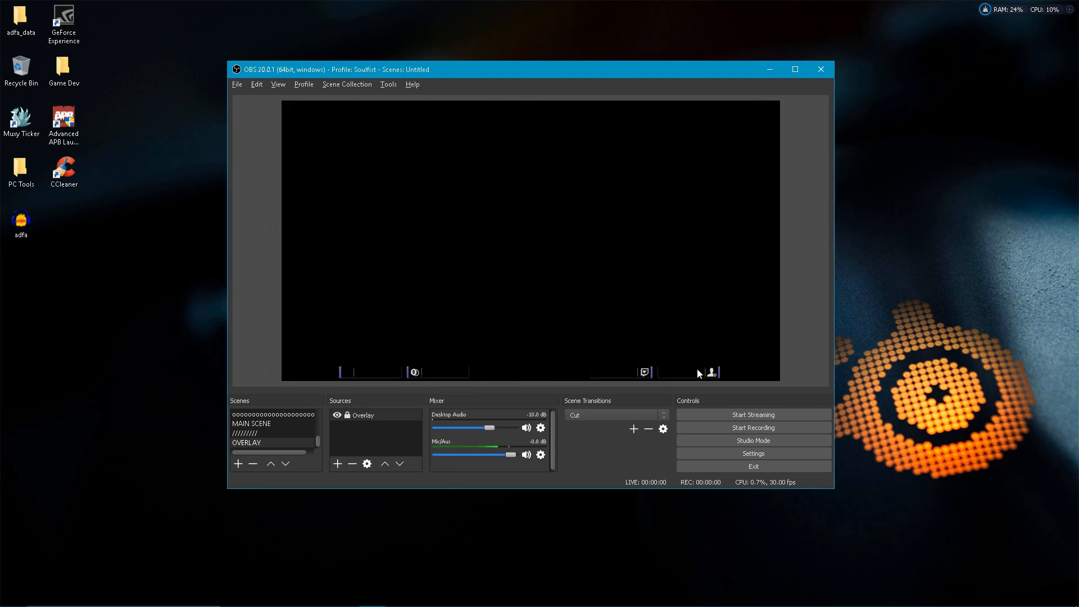
# Add the existing image source named Image to the OVERLAY scene and move it below the Overlay source
pyautogui.click(337, 464)
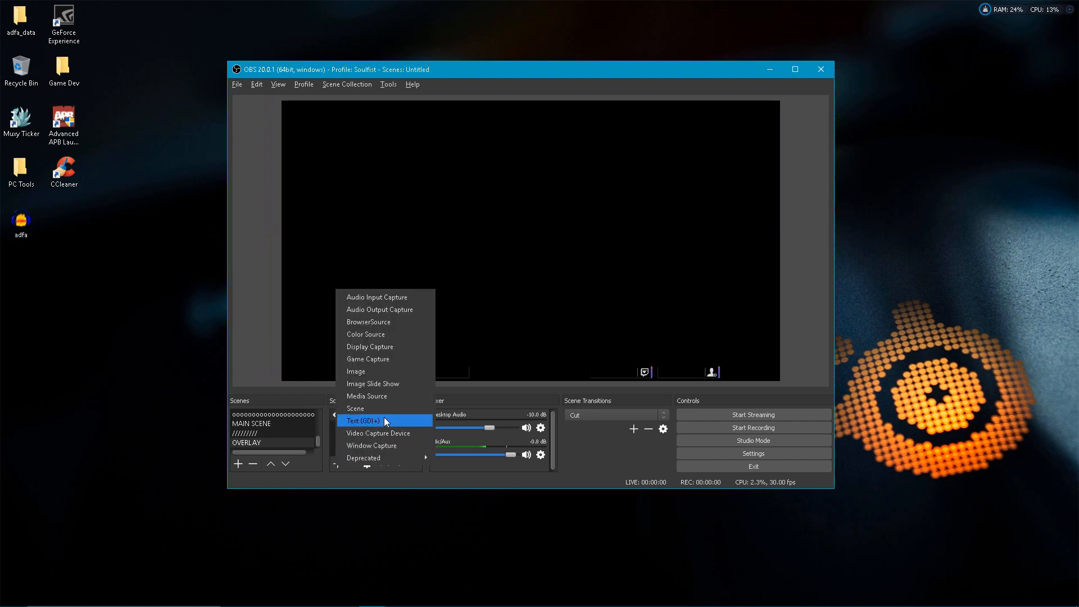
pyautogui.click(396, 375)
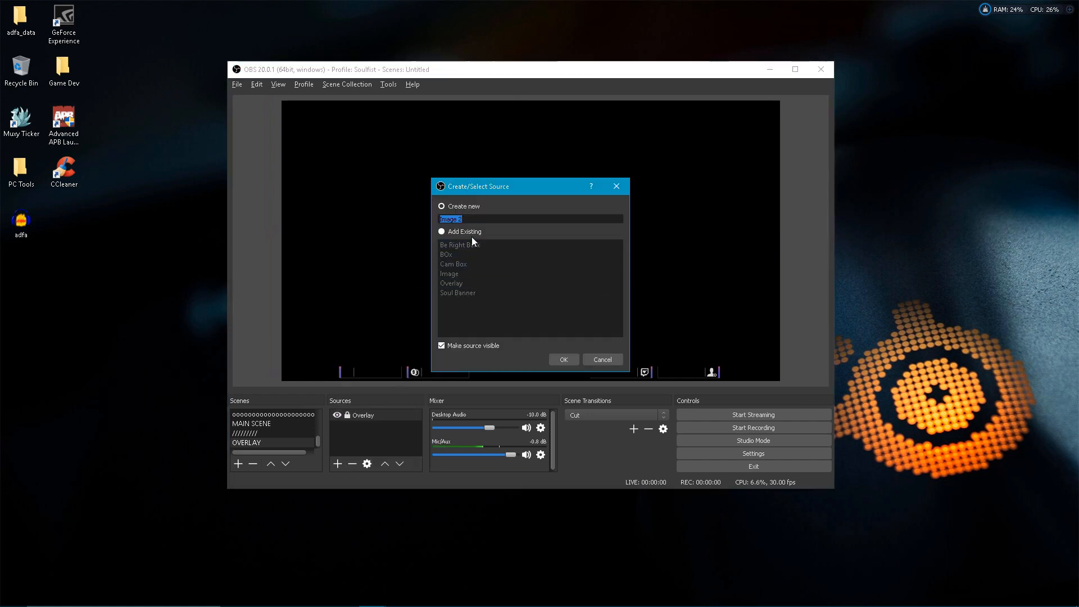
pyautogui.click(456, 233)
pyautogui.click(478, 274)
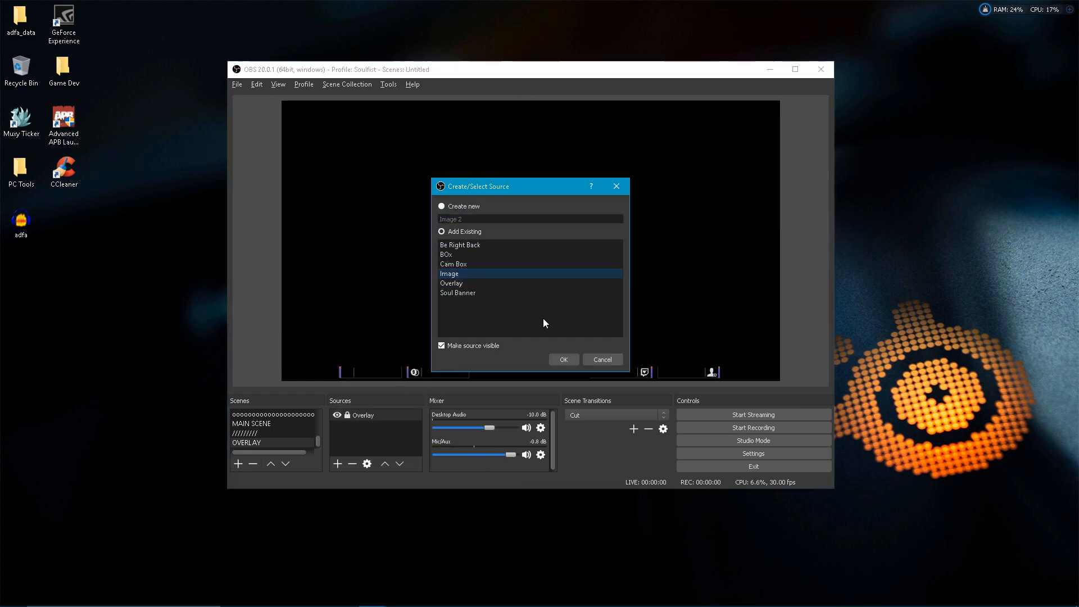
pyautogui.click(566, 360)
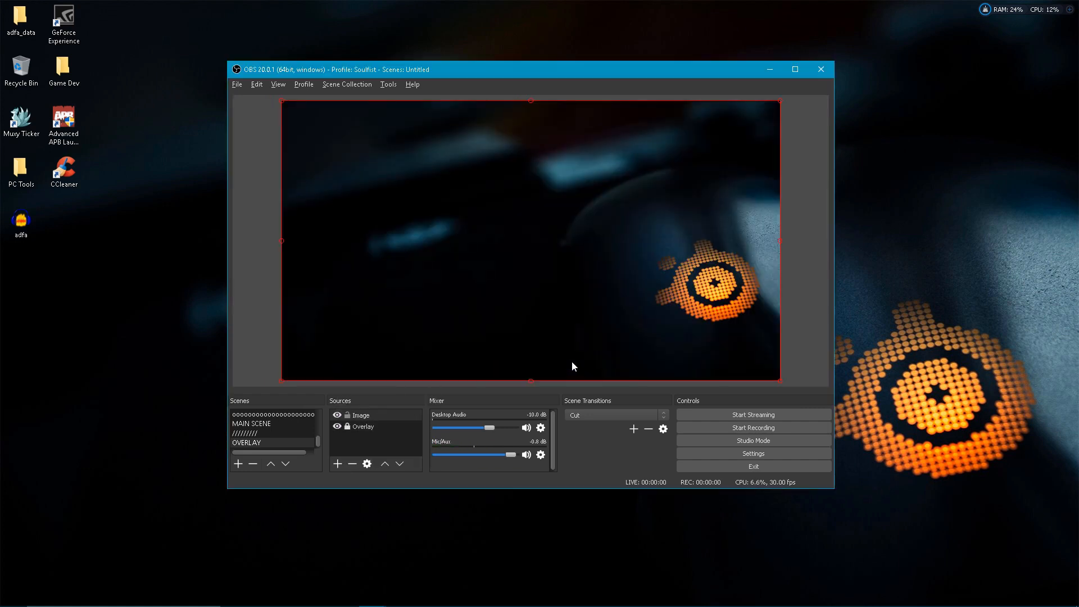
pyautogui.click(399, 463)
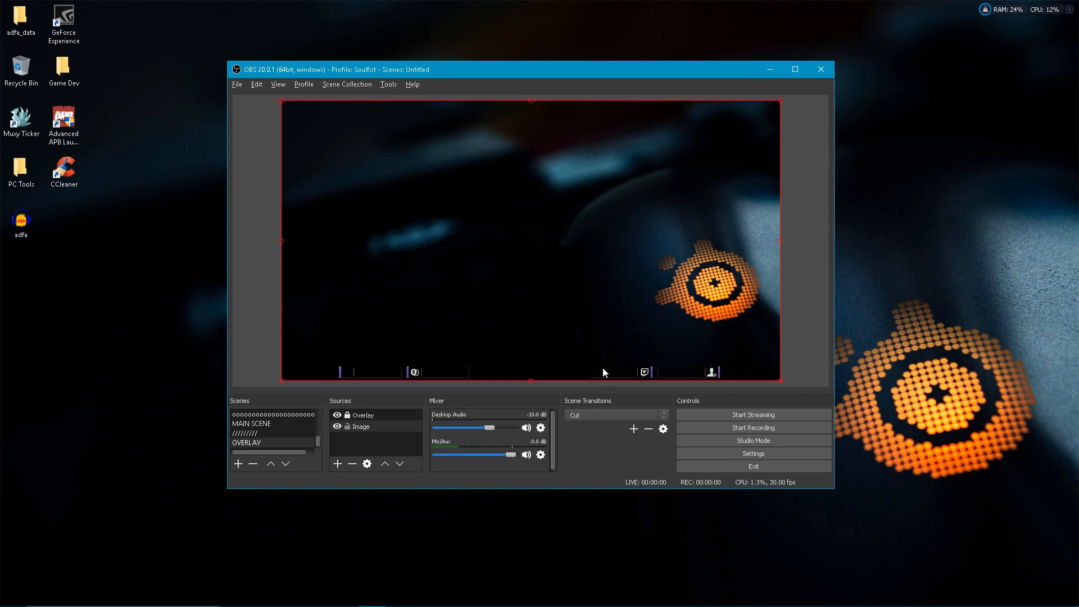
# Create a new Text (GDI+) source that reads from a text file and place it by the Twitch icon on the overlay's bottom bar
pyautogui.rightClick(377, 443)
pyautogui.moveTo(430, 448)
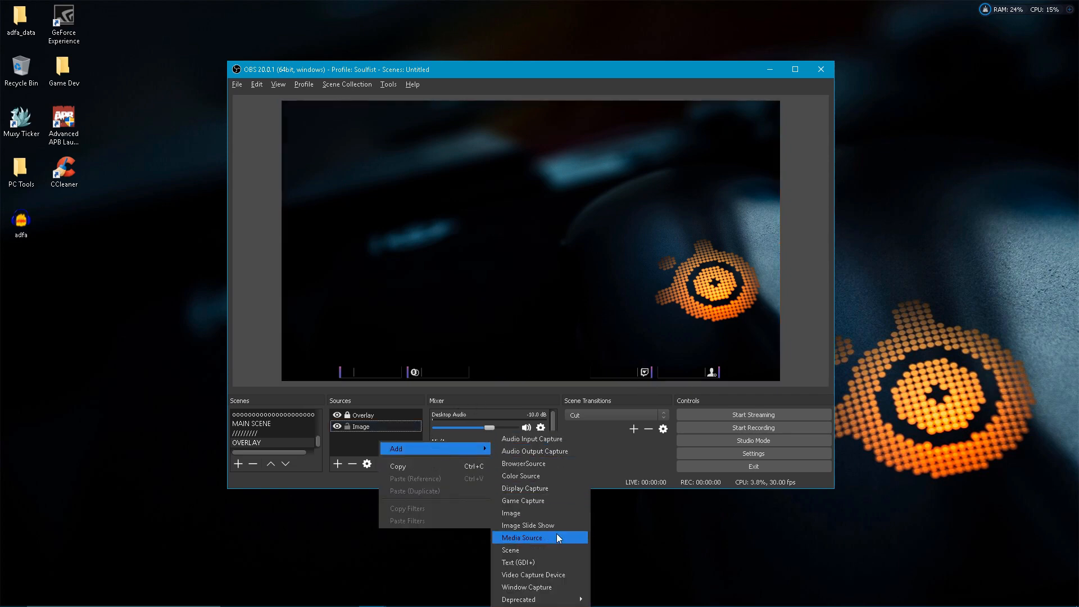
pyautogui.click(559, 562)
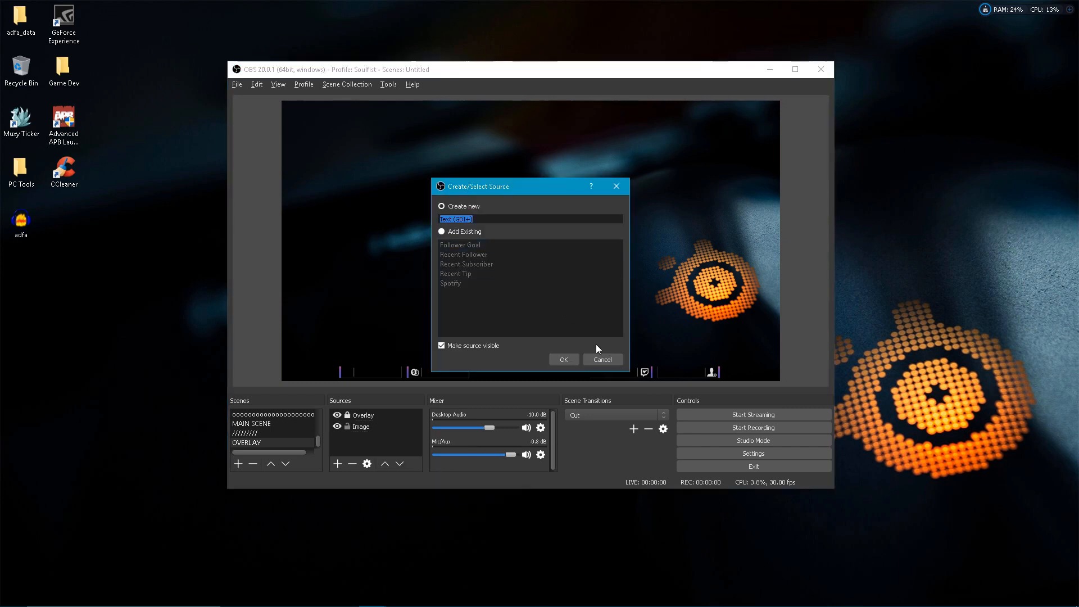
pyautogui.click(567, 359)
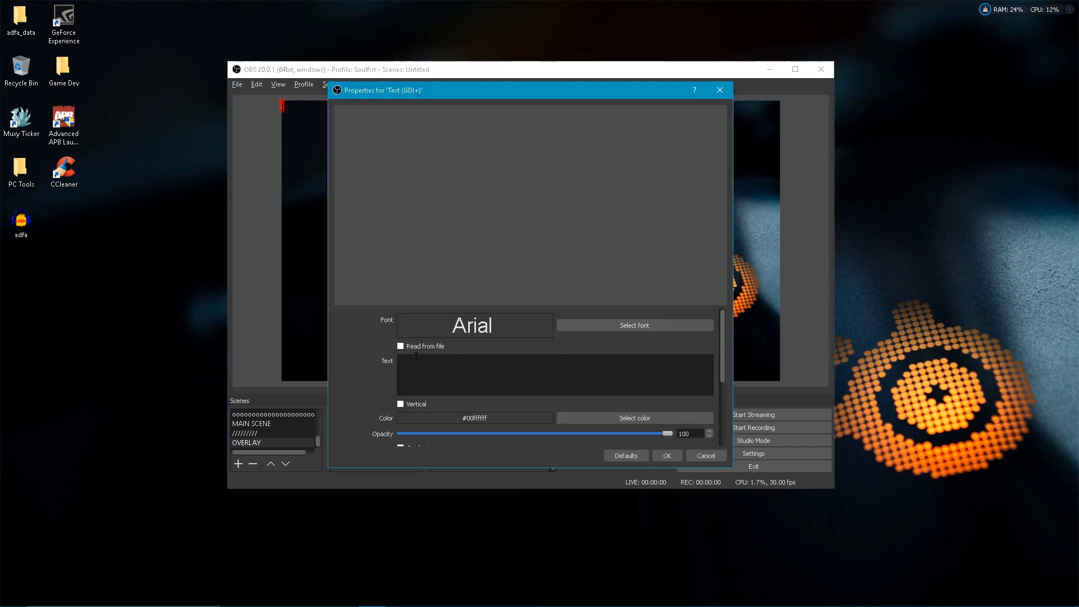
pyautogui.click(402, 346)
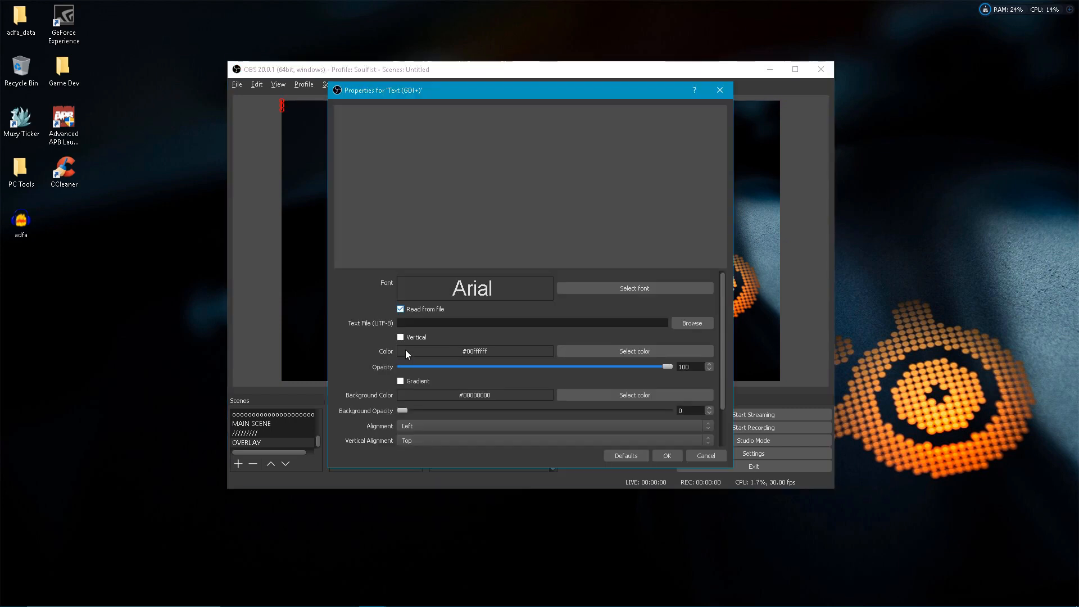
pyautogui.click(681, 326)
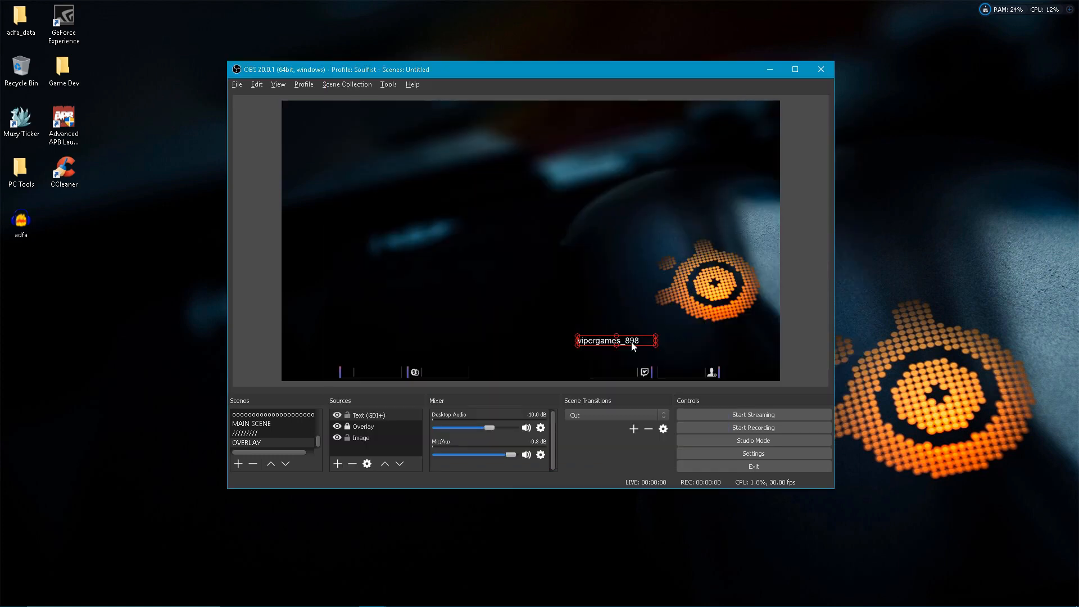
pyautogui.moveTo(633, 346); pyautogui.dragTo(563, 254)
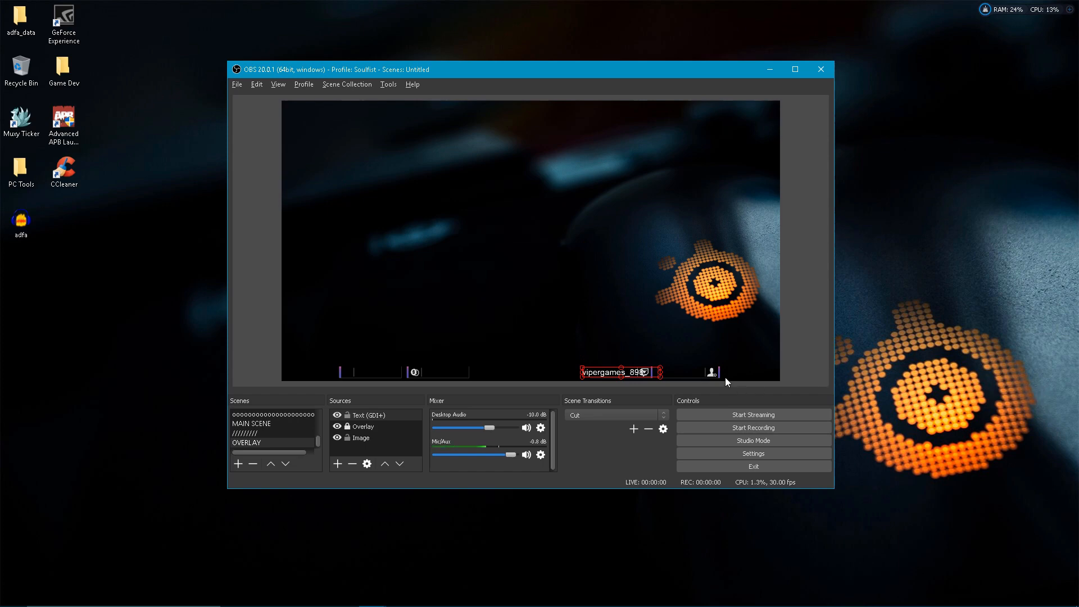
# Rename the Text (GDI+) source as SUBS
pyautogui.rightClick(372, 415)
pyautogui.click(423, 275)
pyautogui.write('SUBS')
pyautogui.press('Return')
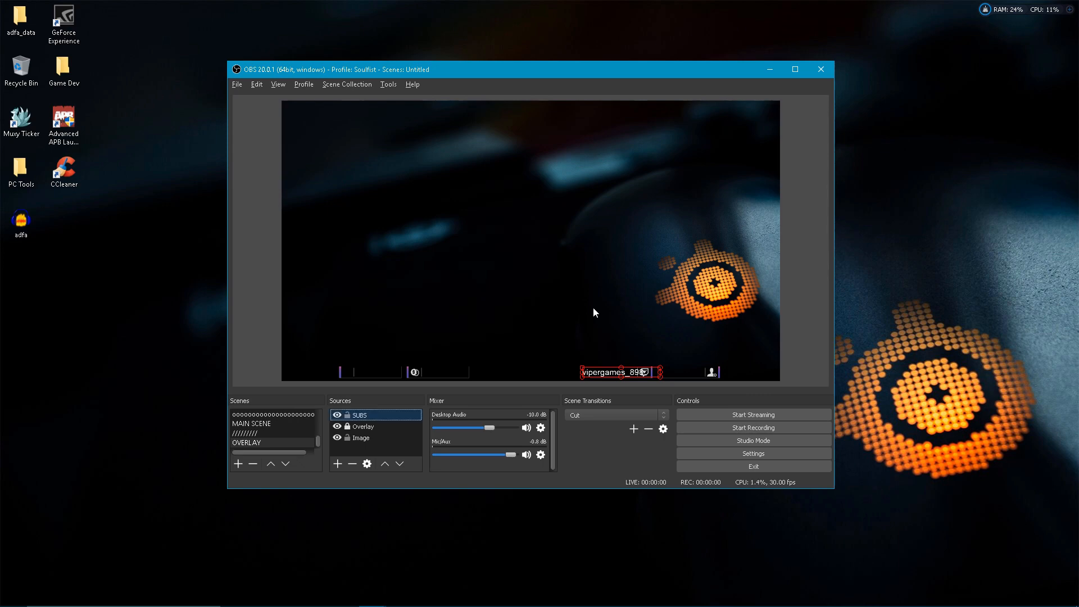
# Change the SUBS text source's font to basic title font
pyautogui.rightClick(364, 419)
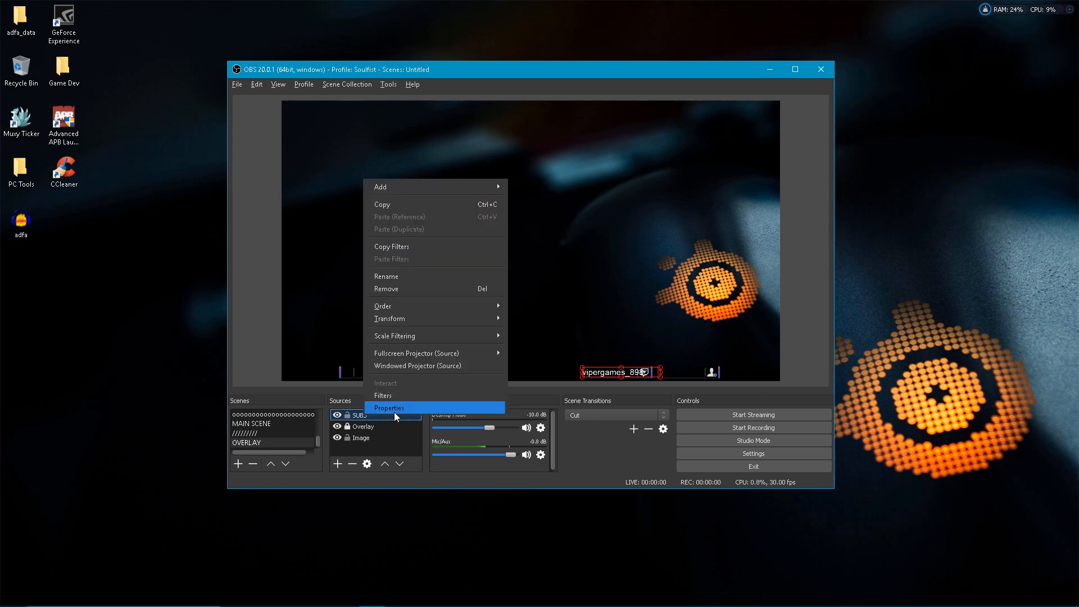
pyautogui.click(396, 410)
pyautogui.click(592, 324)
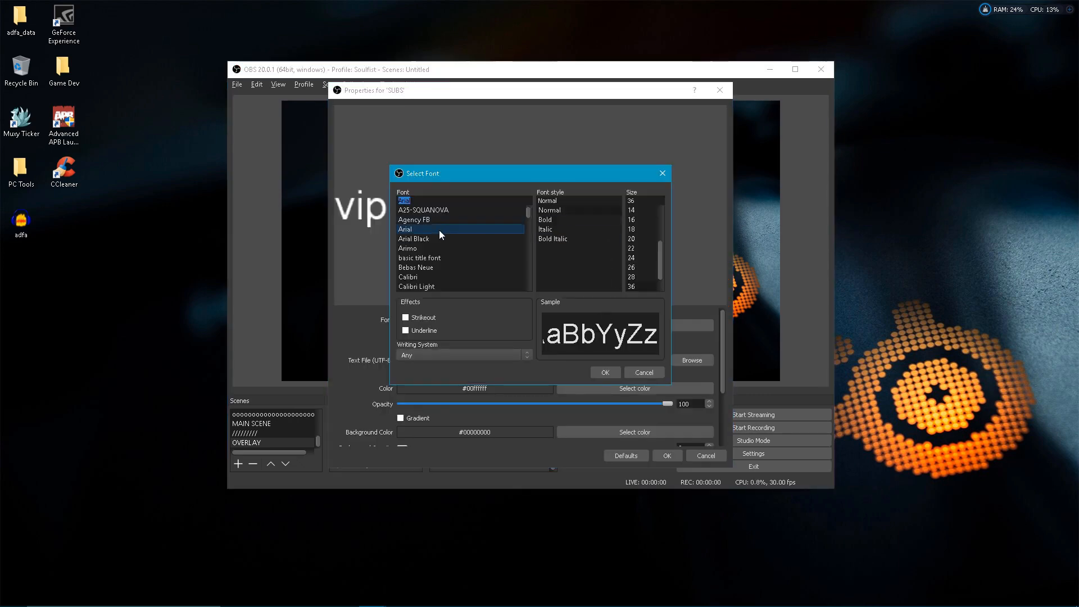
pyautogui.click(437, 238)
pyautogui.click(437, 259)
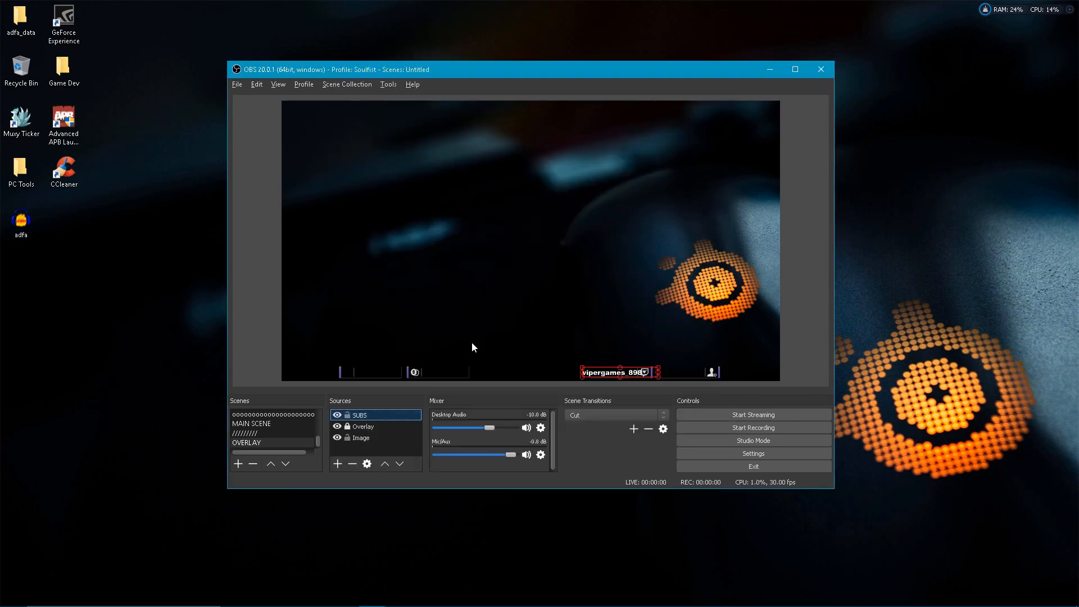
# Add a Scroll effect filter to the SUBS text source, keeping the suggested filter name
pyautogui.rightClick(370, 416)
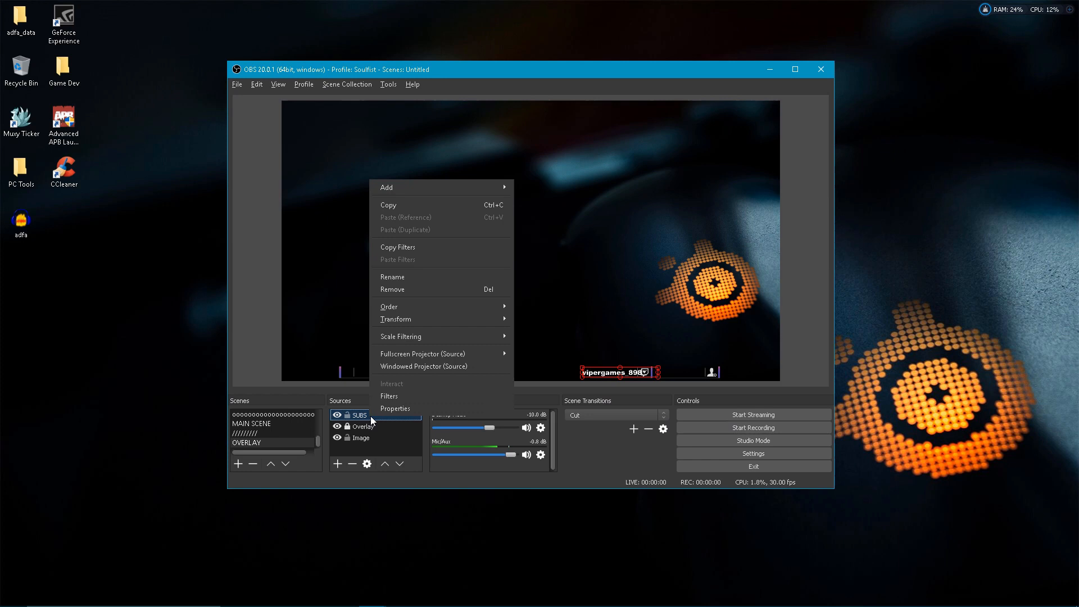
pyautogui.click(404, 394)
pyautogui.rightClick(343, 152)
pyautogui.moveTo(359, 160)
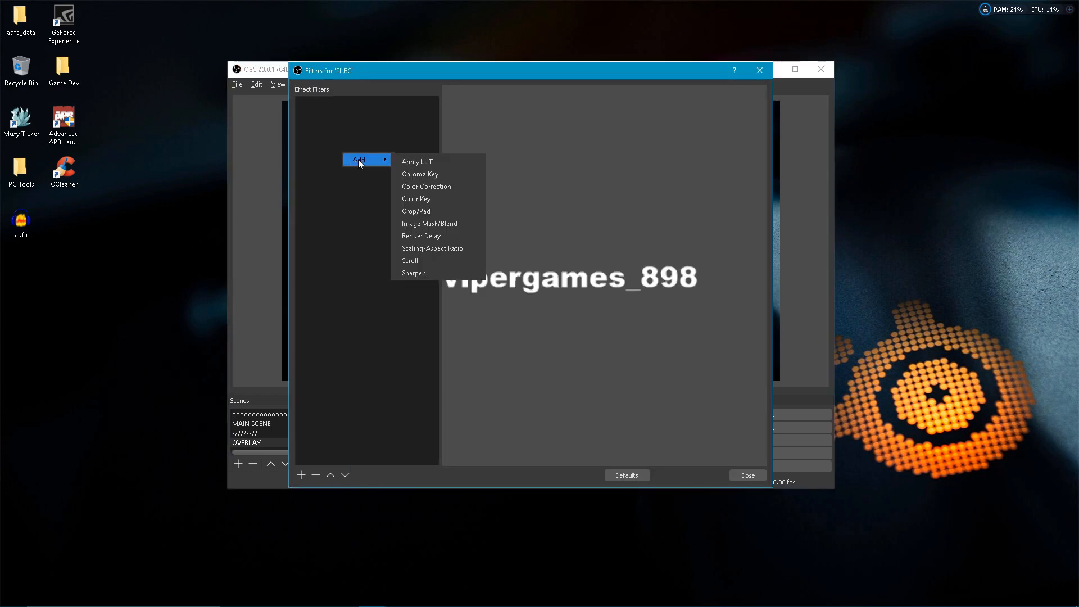
pyautogui.click(449, 260)
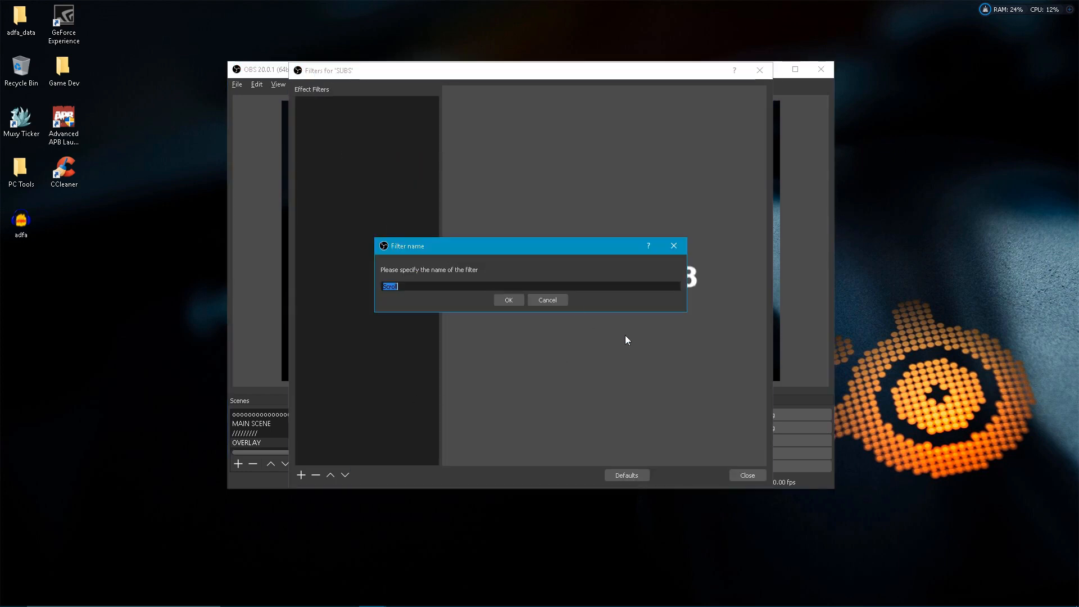
pyautogui.click(514, 302)
# Set the Scroll filter's horizontal speed to 7.00 and close the SUBS filters
pyautogui.click(754, 334)
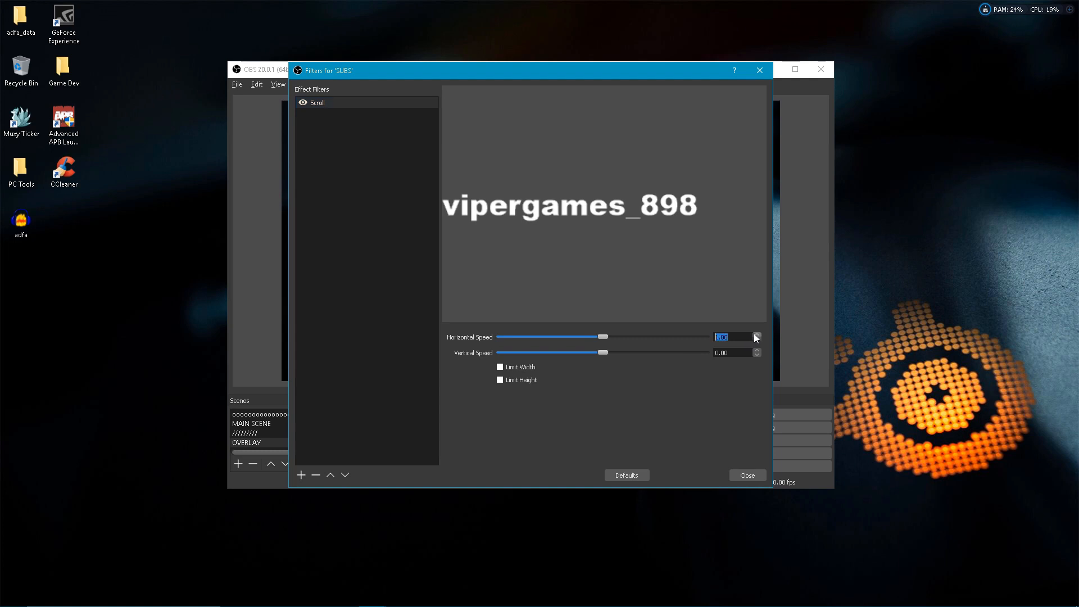
pyautogui.click(755, 334)
pyautogui.click(755, 334)
pyautogui.click(755, 334)
pyautogui.click(755, 334)
pyautogui.click(755, 334)
pyautogui.click(755, 334)
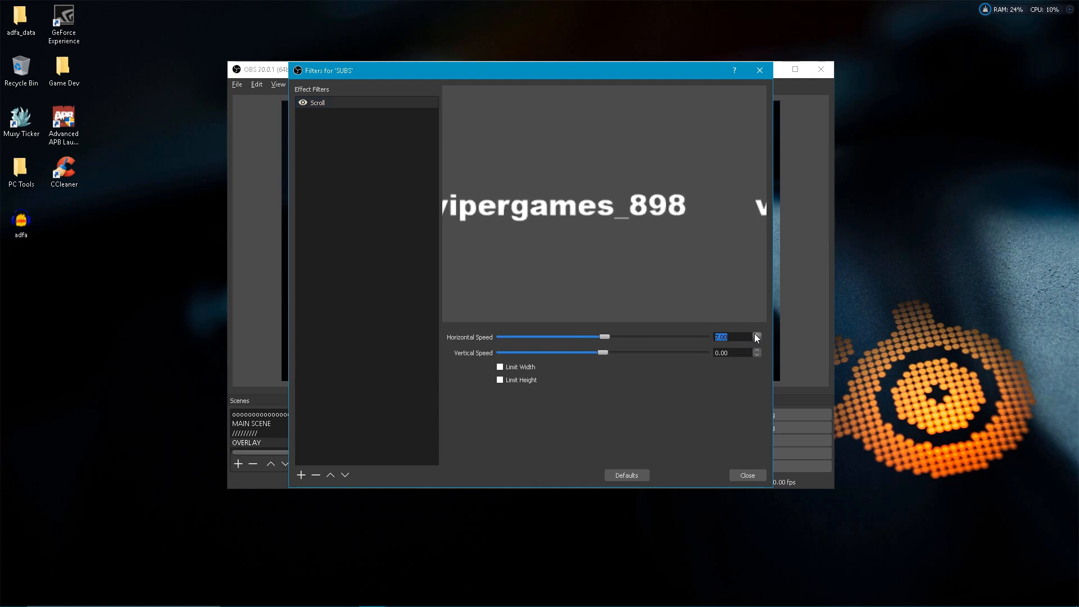
pyautogui.click(740, 474)
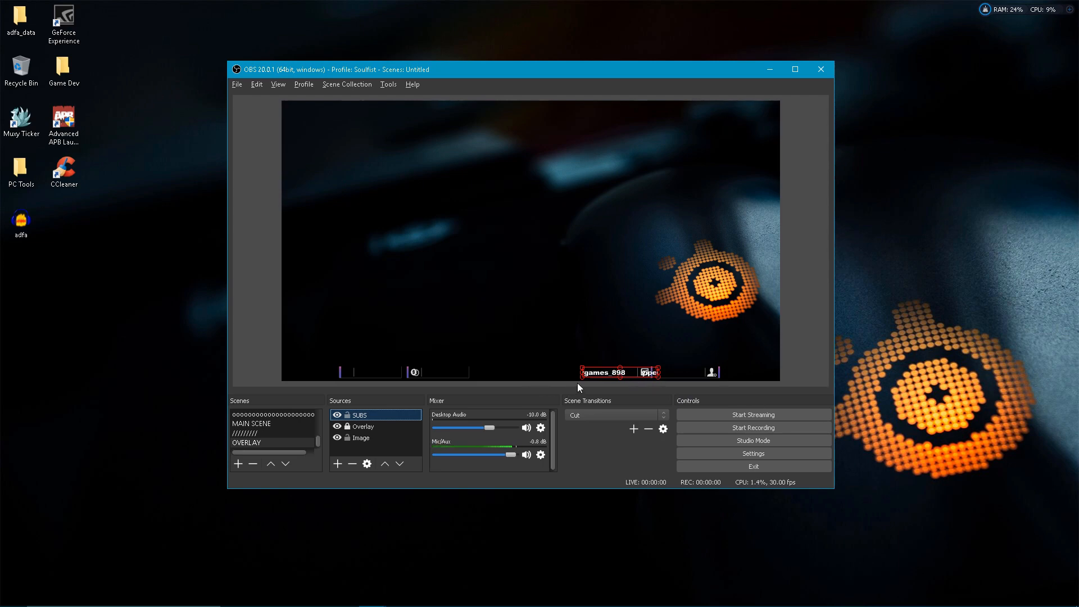
# Narrow the SUBS text source in the preview to fit the bar slot beside the Twitch icon
pyautogui.moveTo(661, 375); pyautogui.dragTo(585, 372)
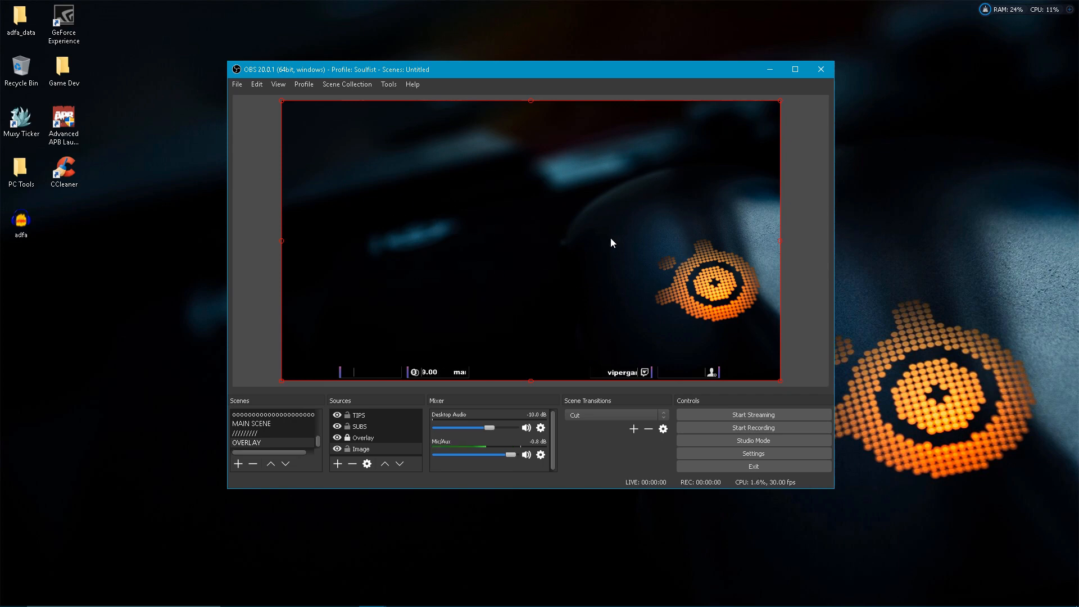
# Remove the background Image source from the OVERLAY scene
pyautogui.rightClick(359, 450)
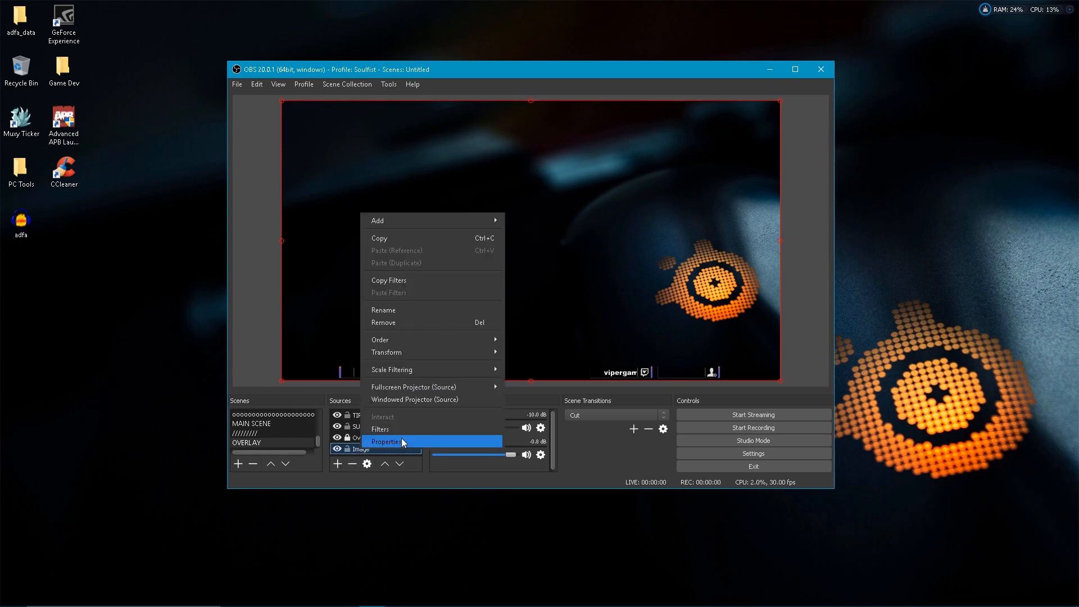
pyautogui.click(400, 433)
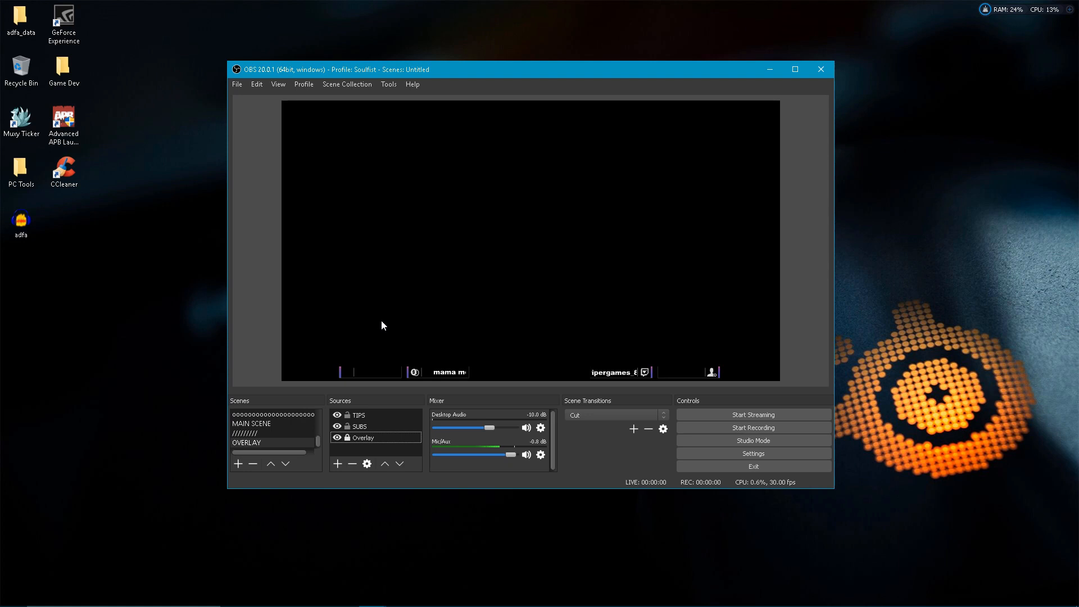
# Add the OVERLAY scene as a source in MAIN SCENE
pyautogui.click(277, 425)
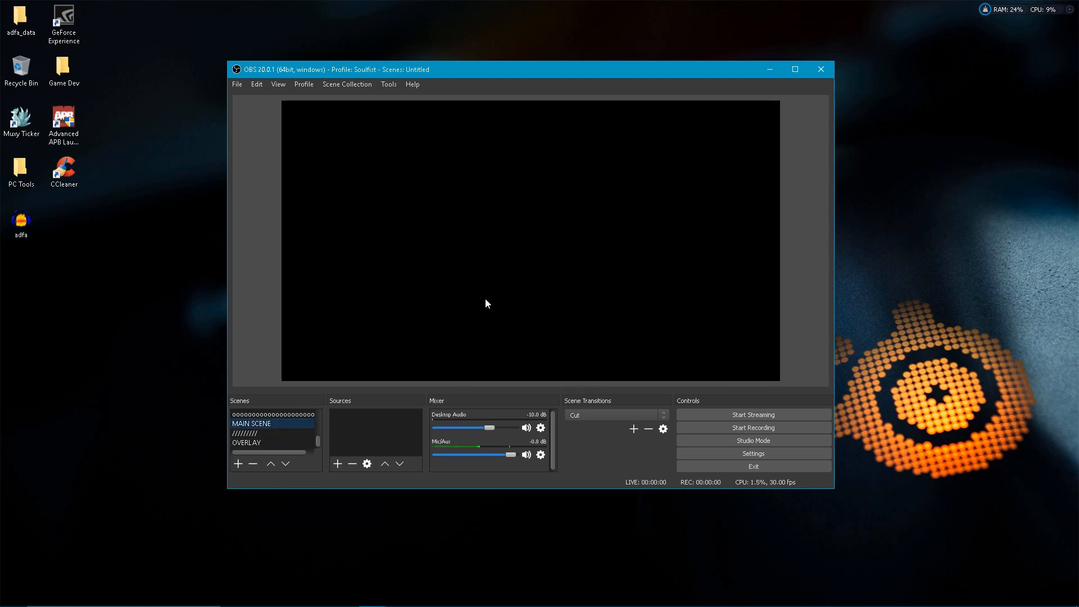
pyautogui.rightClick(363, 434)
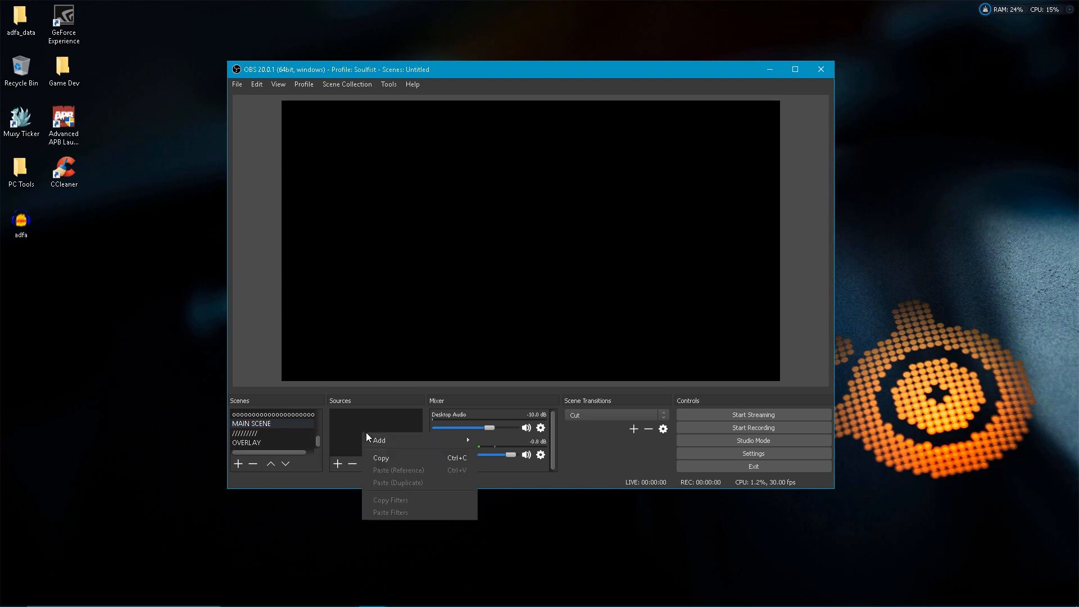
pyautogui.moveTo(414, 445)
pyautogui.click(548, 477)
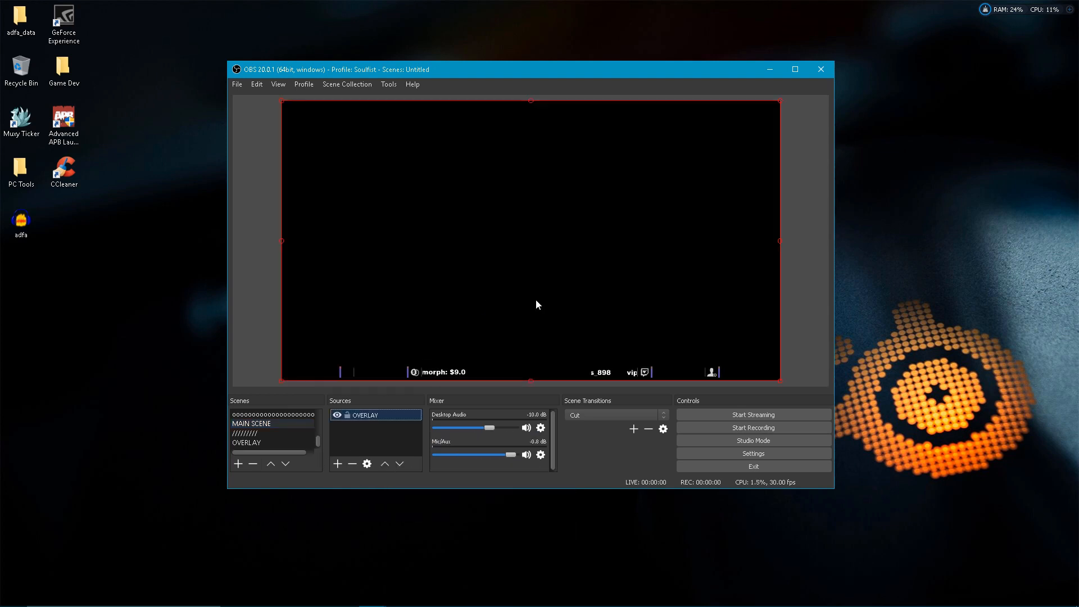
# Lock the OVERLAY source in MAIN SCENE, and toggle its visibility off and back on
pyautogui.moveTo(552, 325)
pyautogui.mouseDown()
pyautogui.moveTo(556, 314)
pyautogui.moveTo(594, 315)
pyautogui.moveTo(533, 322)
pyautogui.moveTo(559, 320)
pyautogui.mouseUp()
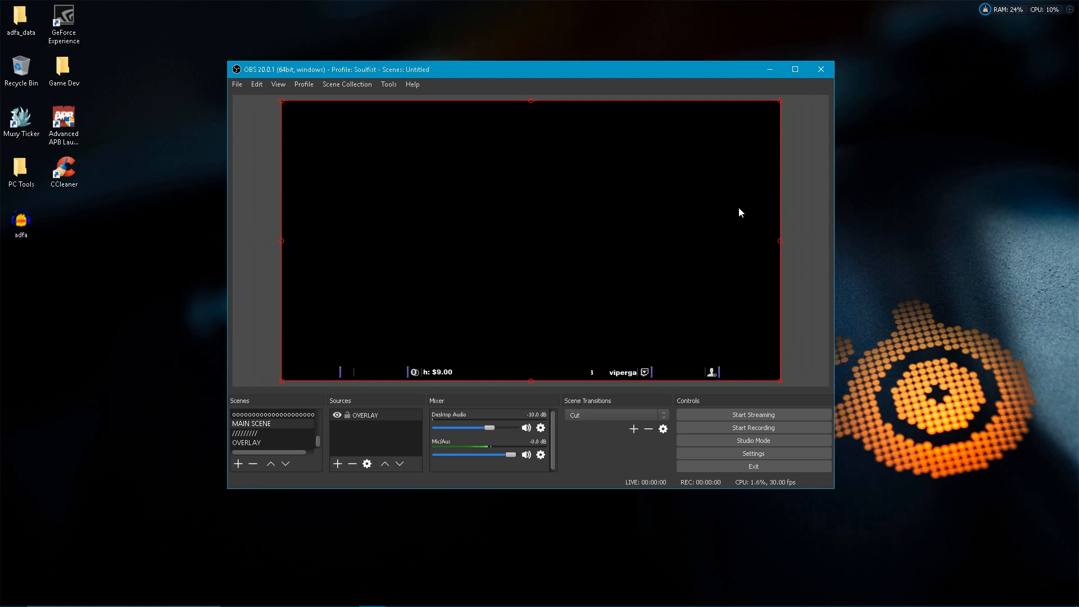
pyautogui.click(347, 415)
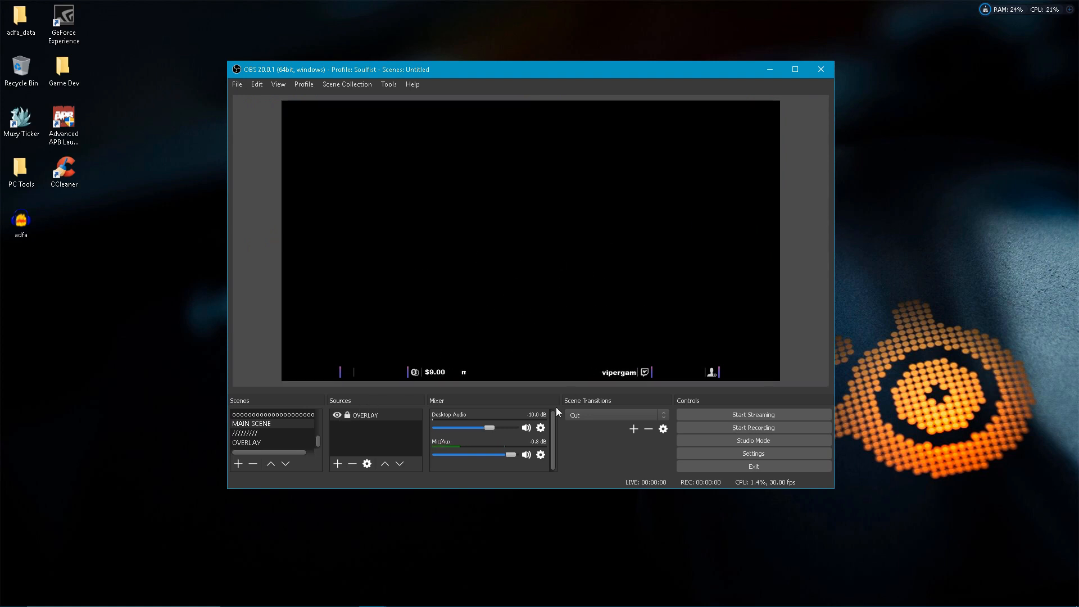
pyautogui.click(336, 416)
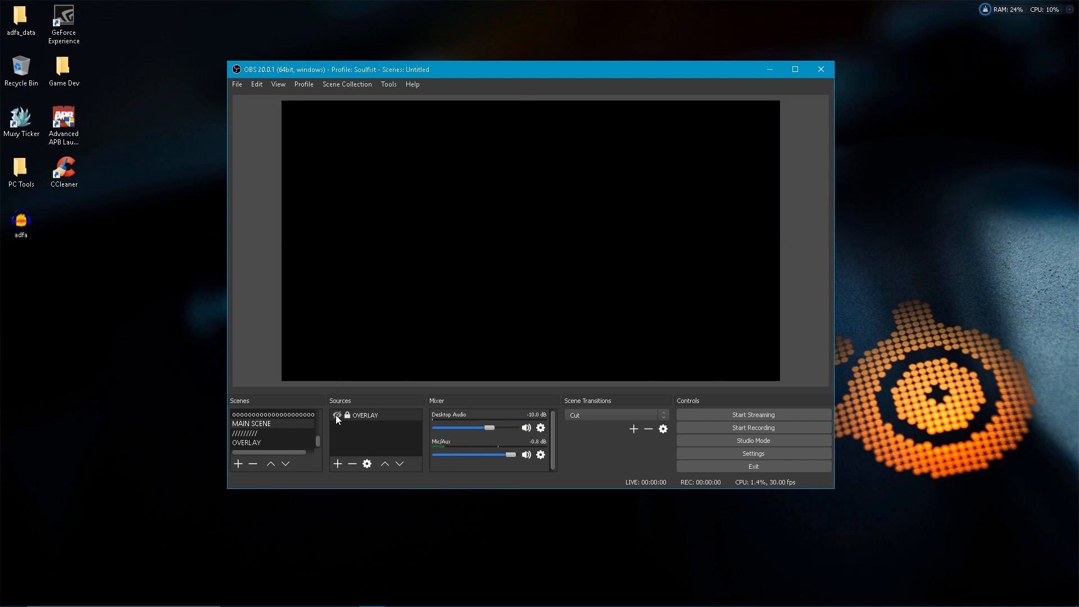
pyautogui.click(336, 415)
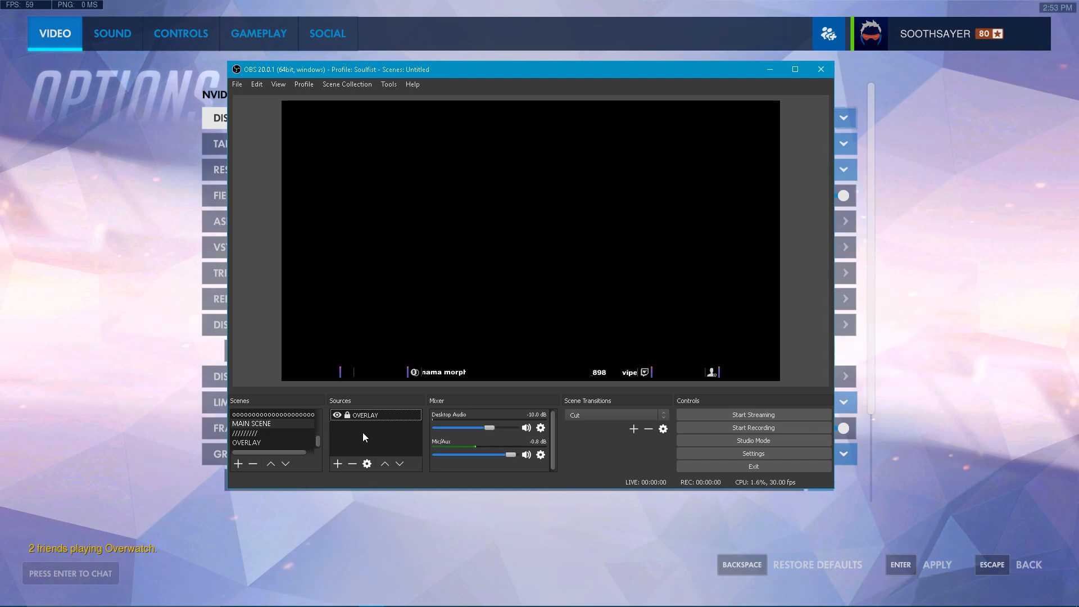
# Add the Game Capture 4 source to MAIN SCENE beneath the OVERLAY source
pyautogui.rightClick(363, 433)
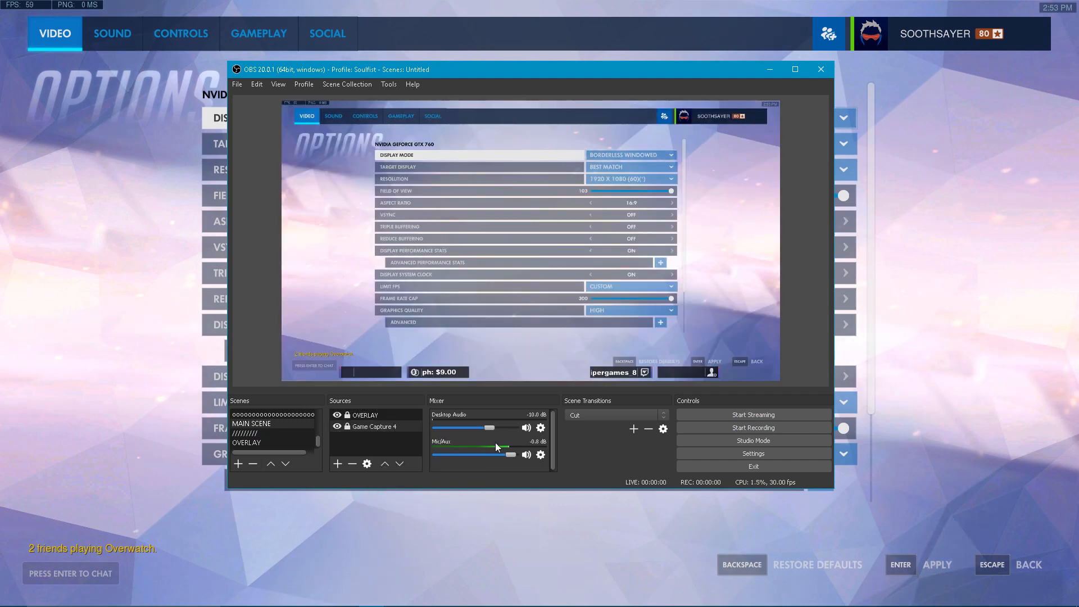